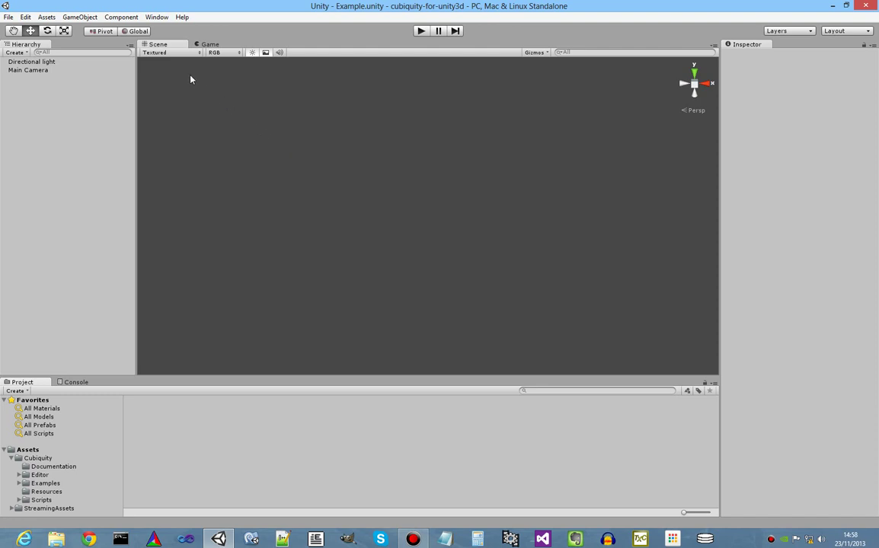
Create a Terrain Volume object in the scene.
click(90, 21)
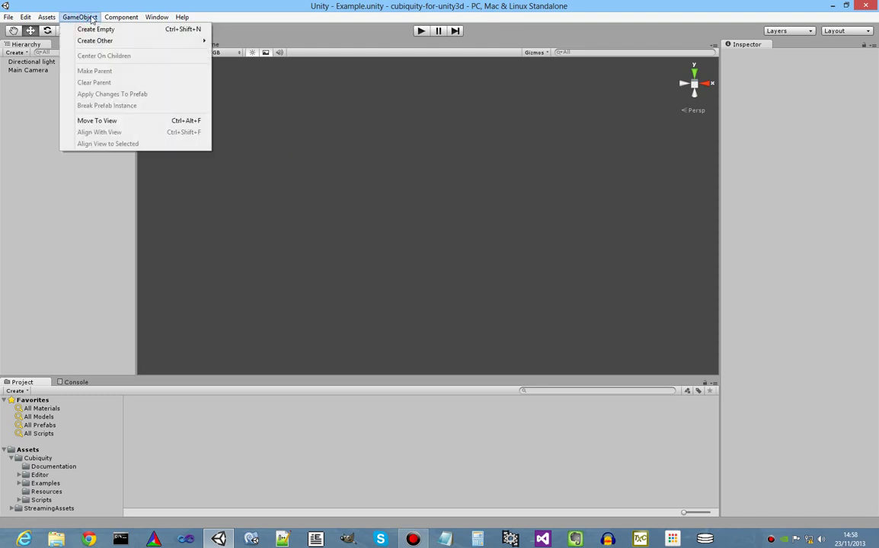
click(90, 20)
click(88, 19)
mouse_move(90, 41)
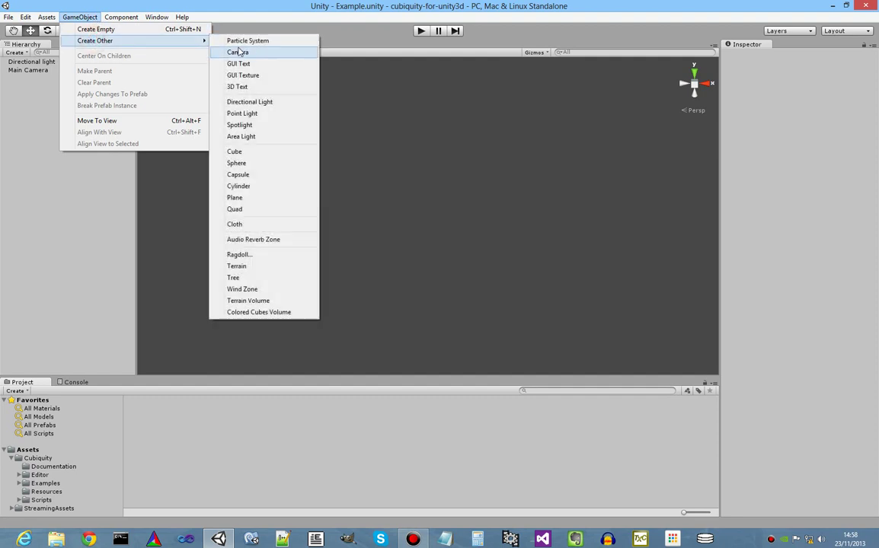
click(260, 303)
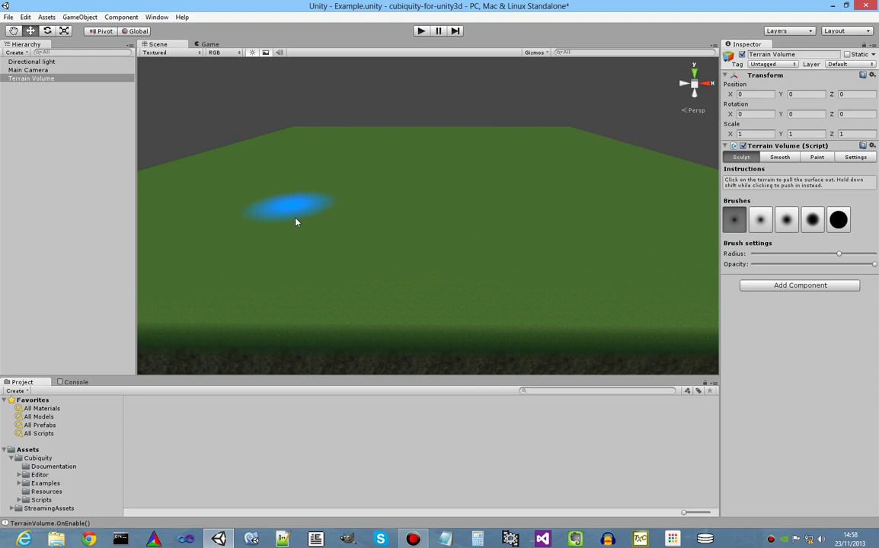
Sculpt a range of low hills across the rear of the flat terrain with the softest brush.
mouse_move(654, 233)
alt+mouse_down()
mouse_move(535, 221)
mouse_move(651, 224)
alt+mouse_up()
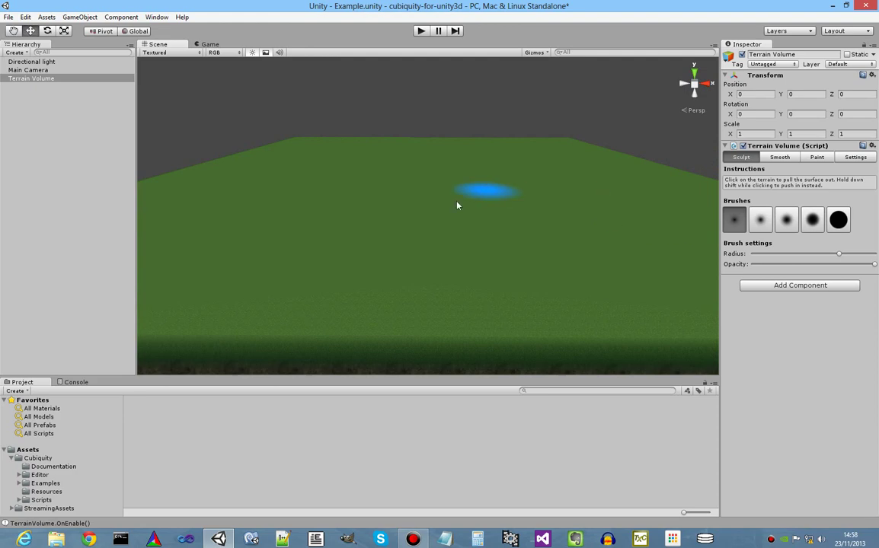
mouse_move(463, 241)
alt+mouse_down()
mouse_move(470, 223)
mouse_move(481, 226)
mouse_move(464, 221)
alt+mouse_up()
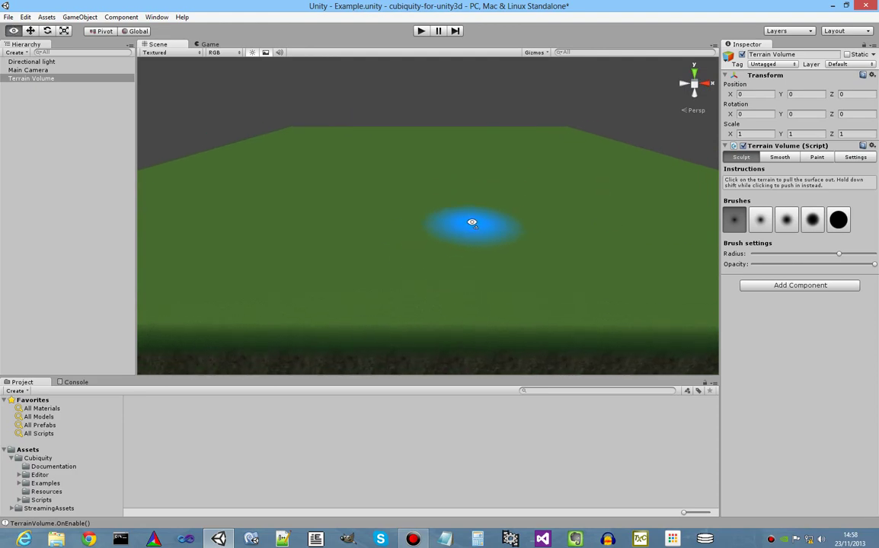
click(818, 157)
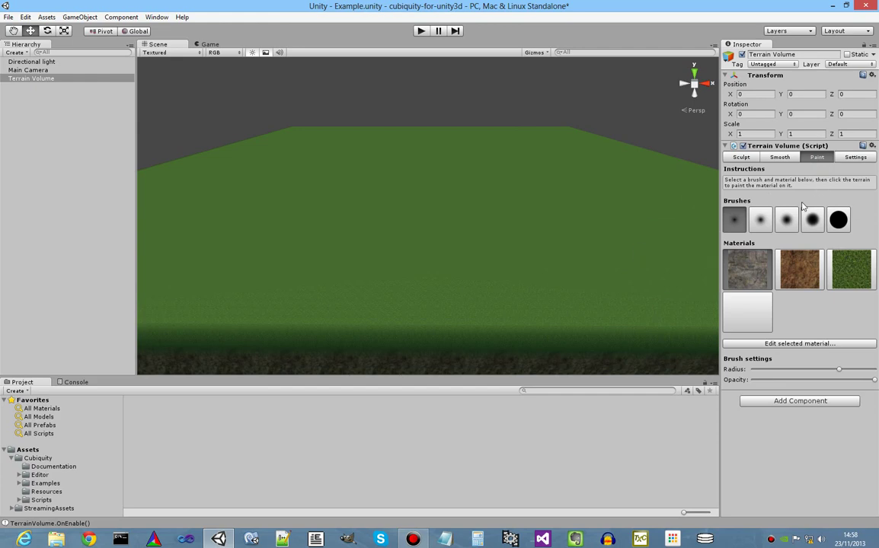
click(742, 159)
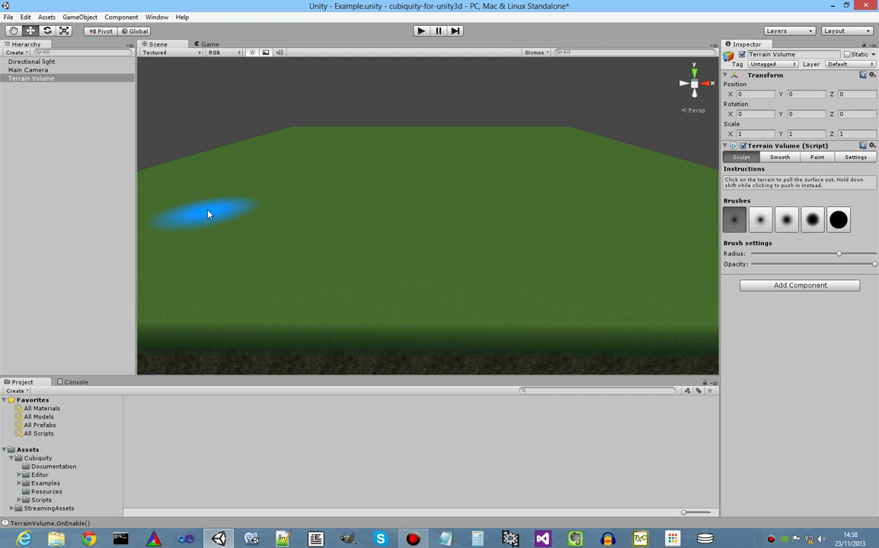
drag(210, 214, 510, 199)
drag(244, 193, 280, 186)
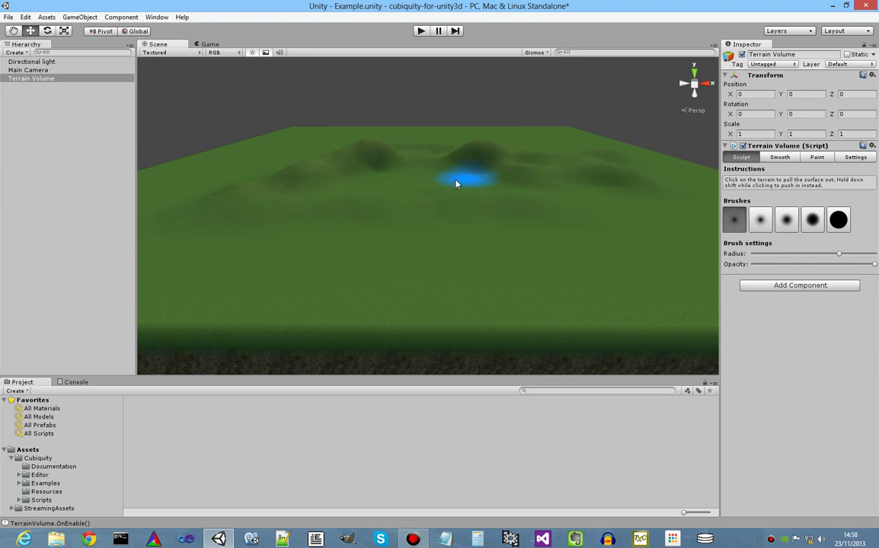
Build the low hills up into a large lumpy mound, sculpting with the third, medium-hard brush.
right_drag(455, 183, 482, 159)
key(w)
mouse_move(482, 158)
alt+mouse_down()
mouse_move(410, 115)
mouse_move(409, 193)
mouse_move(379, 212)
mouse_move(394, 222)
mouse_move(463, 151)
mouse_move(341, 251)
alt+mouse_up()
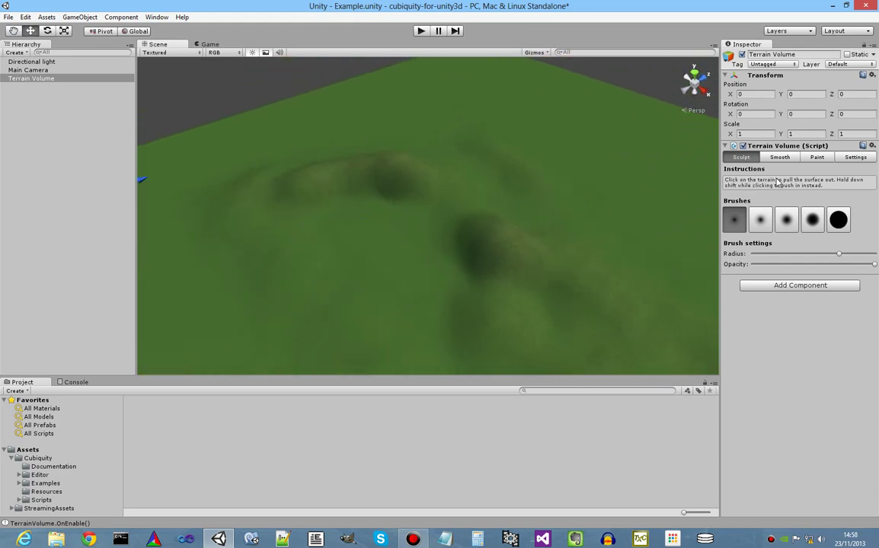
click(789, 223)
mouse_move(308, 230)
mouse_down()
mouse_move(383, 228)
mouse_move(372, 233)
mouse_move(365, 187)
mouse_move(422, 187)
mouse_move(449, 265)
mouse_move(319, 293)
mouse_move(337, 313)
mouse_move(402, 255)
mouse_move(310, 212)
mouse_move(397, 198)
mouse_move(349, 247)
mouse_move(451, 232)
mouse_move(472, 181)
mouse_up()
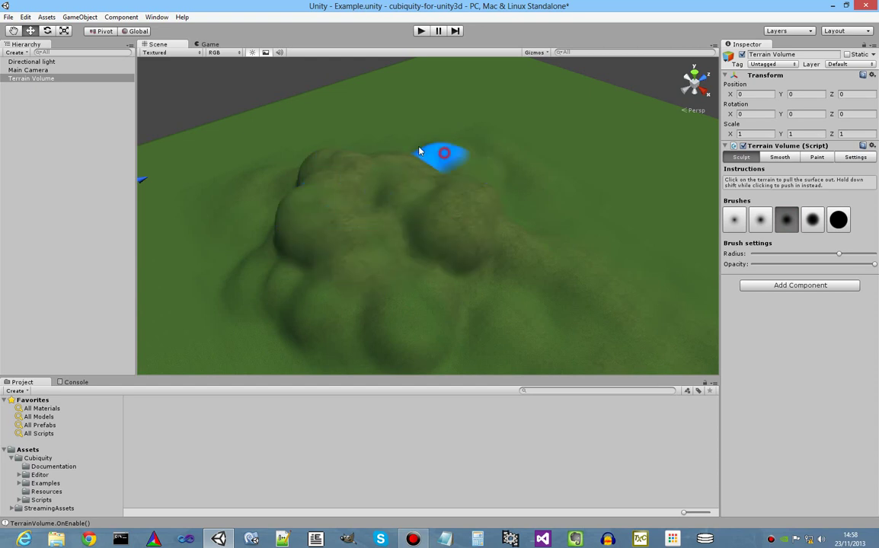
mouse_move(525, 223)
mouse_down()
mouse_move(507, 281)
mouse_move(391, 275)
mouse_move(391, 208)
mouse_move(336, 175)
mouse_move(304, 245)
mouse_move(255, 275)
mouse_move(235, 226)
mouse_move(253, 291)
mouse_move(365, 341)
mouse_move(500, 285)
mouse_move(416, 224)
mouse_move(336, 192)
mouse_up()
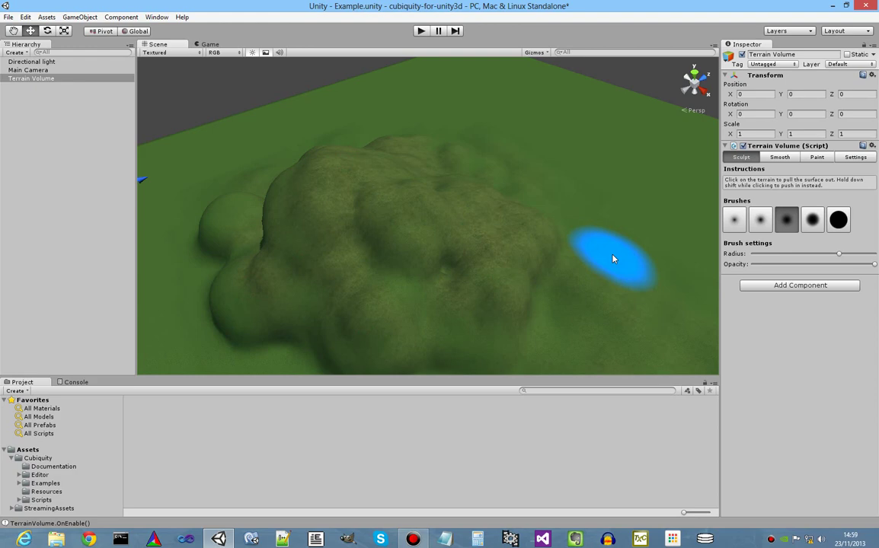
Paint the whole mound with the grey rock material on all sides, including the small outlying bump.
alt+drag(613, 257, 498, 268)
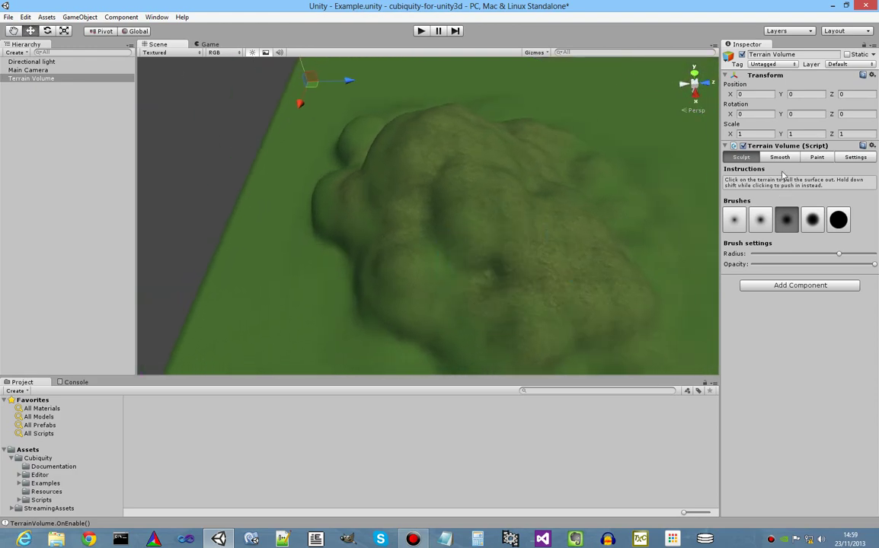
click(817, 158)
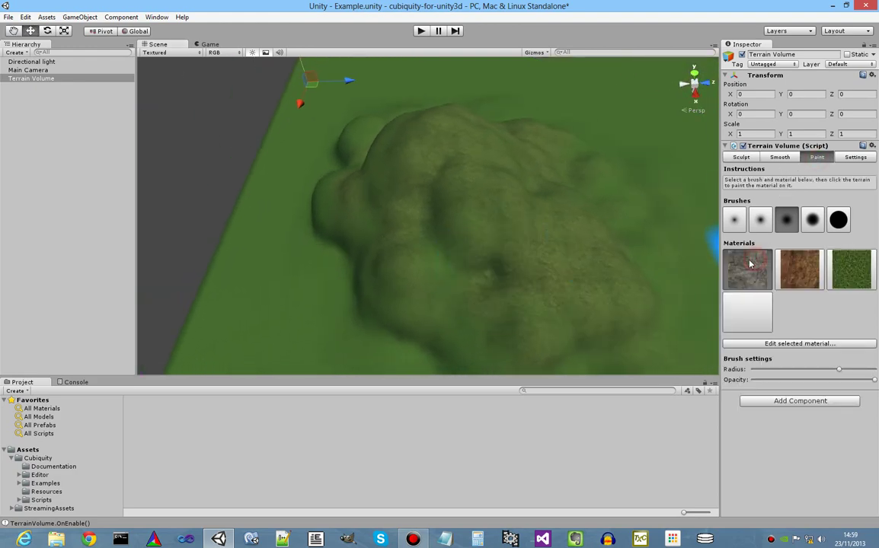
mouse_move(545, 210)
mouse_down()
mouse_move(588, 279)
mouse_move(516, 307)
mouse_move(442, 299)
mouse_move(373, 239)
mouse_move(357, 200)
mouse_move(481, 224)
mouse_move(492, 151)
mouse_up()
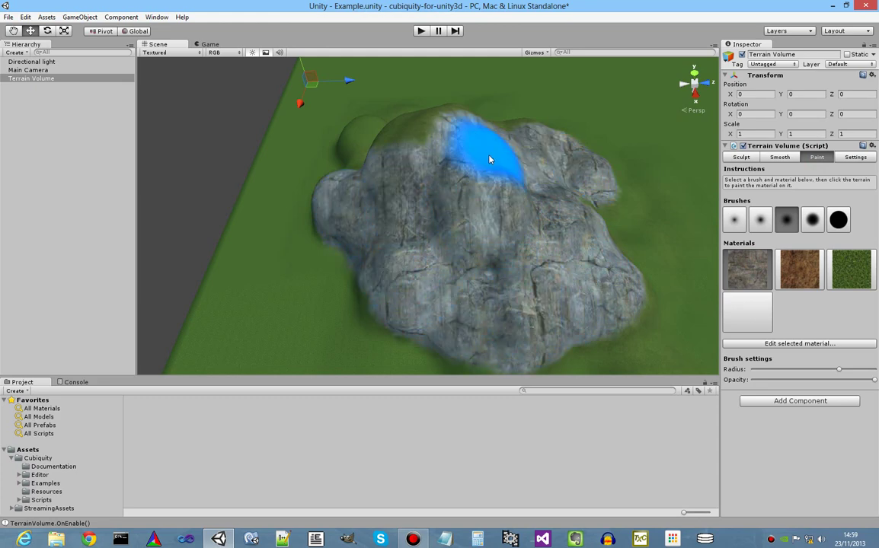
mouse_move(488, 159)
right_down()
mouse_move(394, 173)
mouse_move(449, 148)
mouse_move(749, 196)
mouse_move(704, 187)
right_up()
mouse_move(610, 146)
mouse_down()
mouse_move(470, 113)
mouse_move(481, 150)
mouse_move(530, 209)
mouse_move(535, 250)
mouse_move(465, 203)
mouse_move(436, 225)
mouse_up()
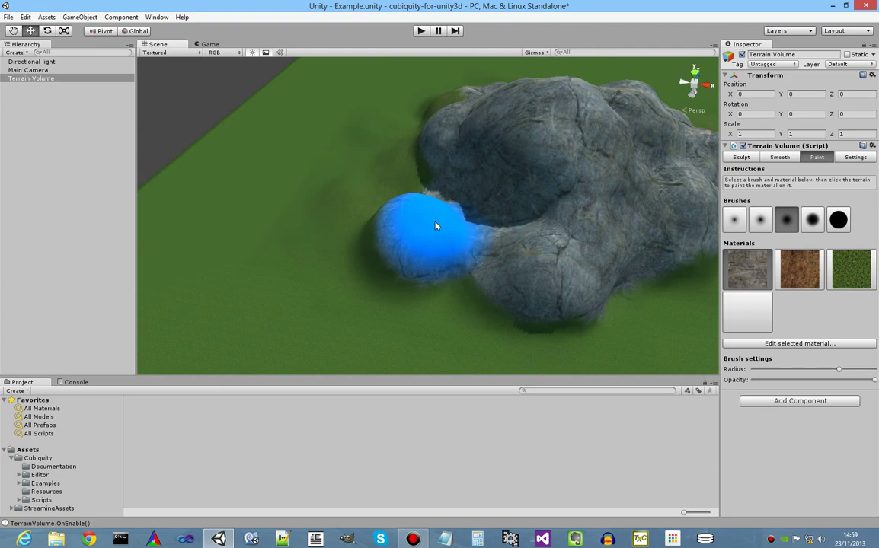
mouse_move(424, 232)
right_down()
mouse_move(471, 187)
mouse_move(481, 133)
mouse_move(655, 178)
mouse_move(777, 228)
right_up()
key(s)
mouse_move(429, 153)
mouse_down()
mouse_move(380, 224)
mouse_move(337, 239)
mouse_up()
Carve a cave-like hole into the upper side of the rock mound by pushing the surface in with the second brush.
mouse_move(383, 242)
right_down()
mouse_move(398, 215)
mouse_move(386, 209)
mouse_move(476, 149)
mouse_move(481, 156)
right_up()
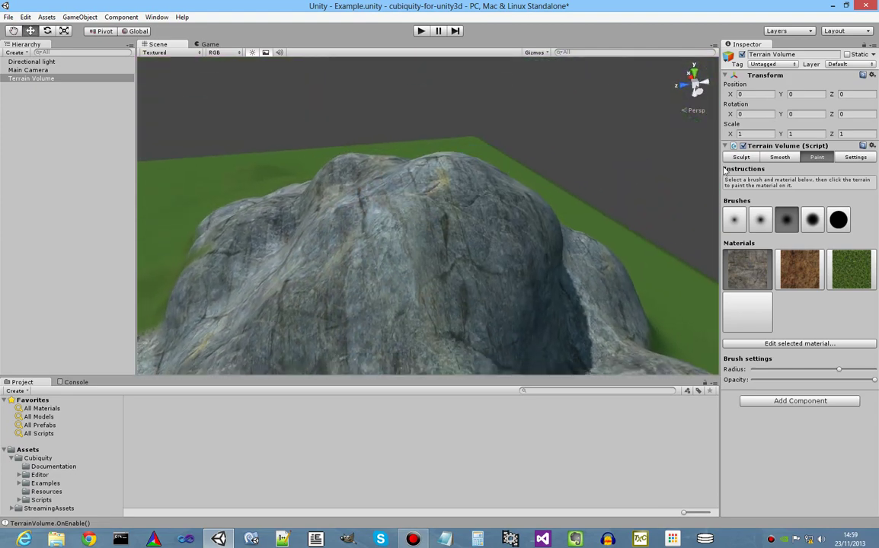
click(741, 157)
mouse_move(631, 194)
right_down()
mouse_move(599, 182)
mouse_move(605, 166)
mouse_move(423, 210)
mouse_move(414, 247)
mouse_move(520, 247)
mouse_move(330, 228)
mouse_move(334, 238)
mouse_move(396, 228)
right_up()
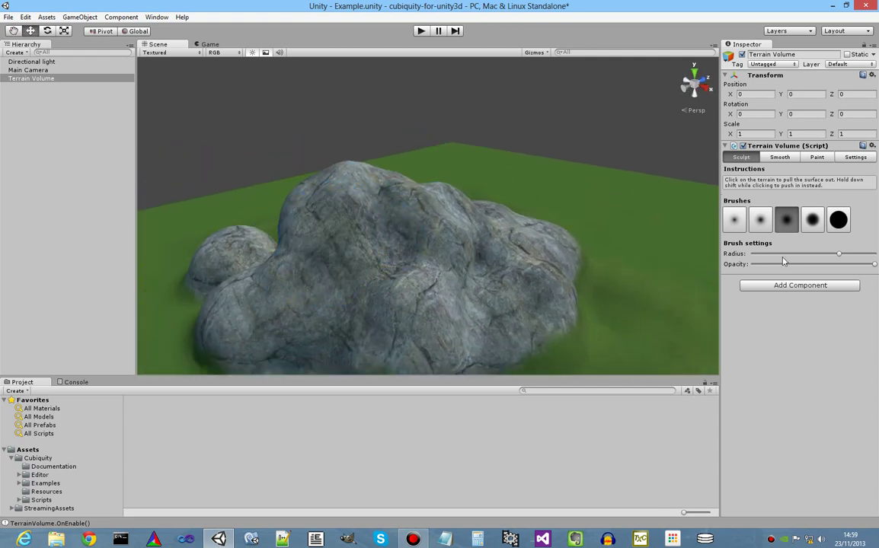
click(760, 221)
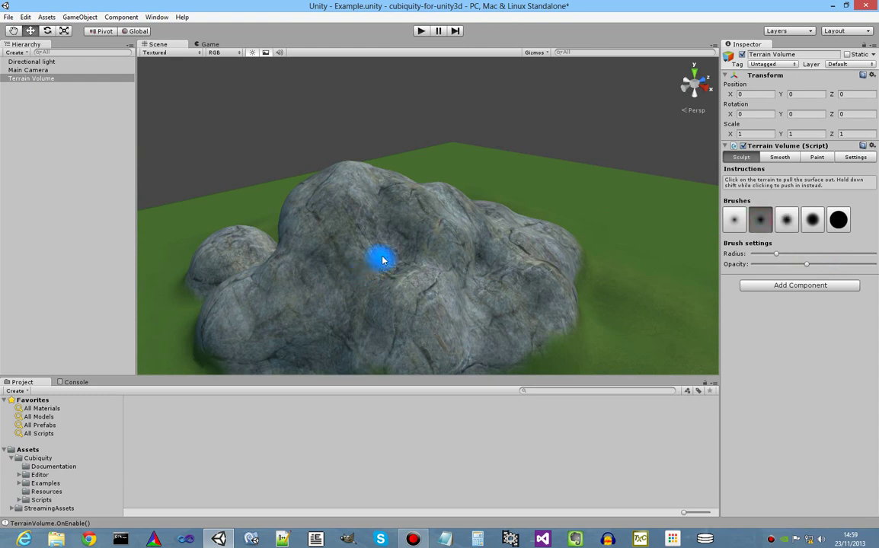
shift+drag(397, 261, 393, 232)
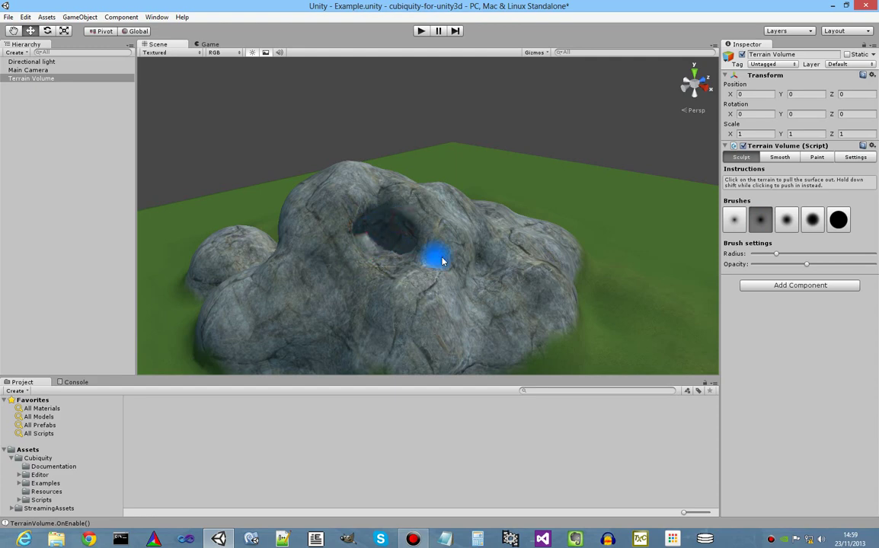
key(w)
right_drag(459, 266, 439, 277)
key(s)
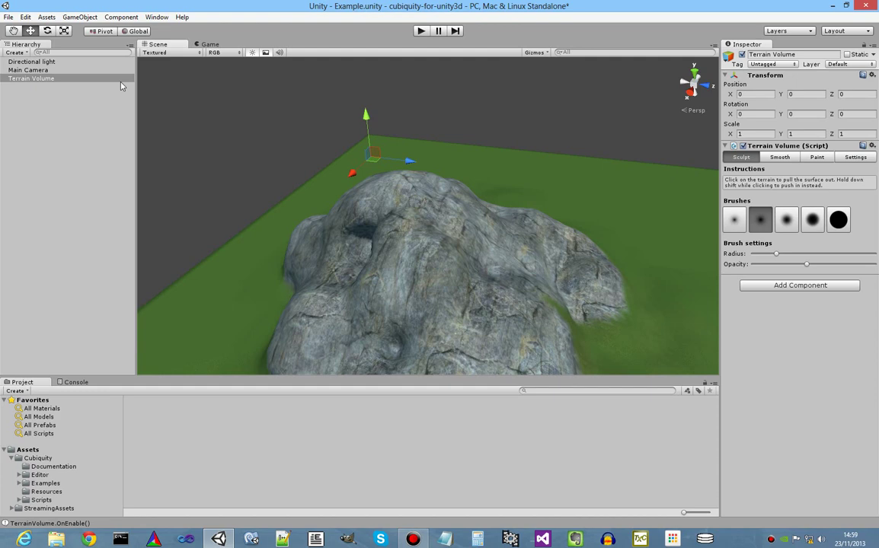
Import the Character Controller package with all of its items into the project.
click(51, 18)
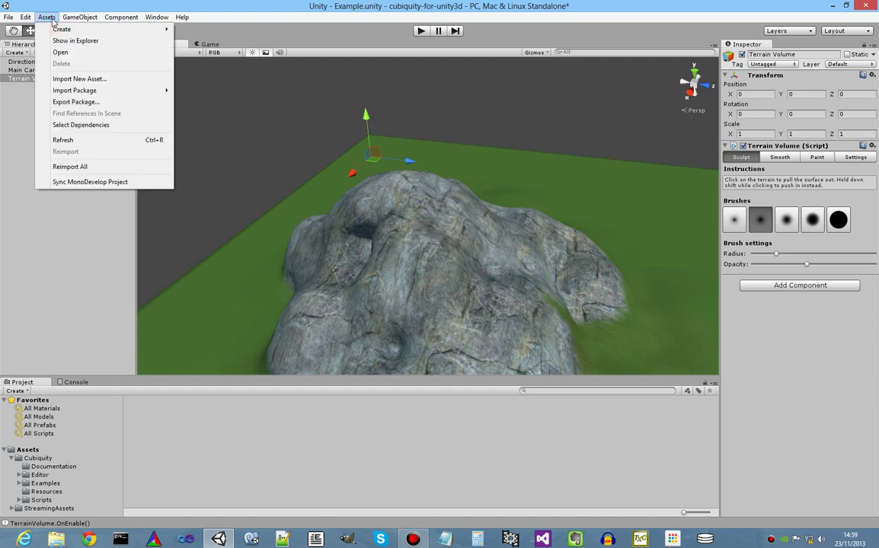
mouse_move(69, 90)
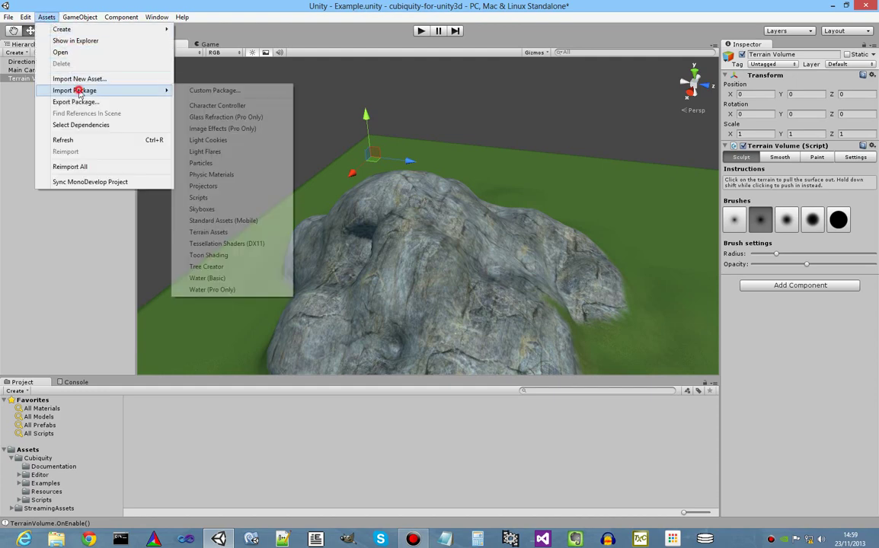
click(207, 106)
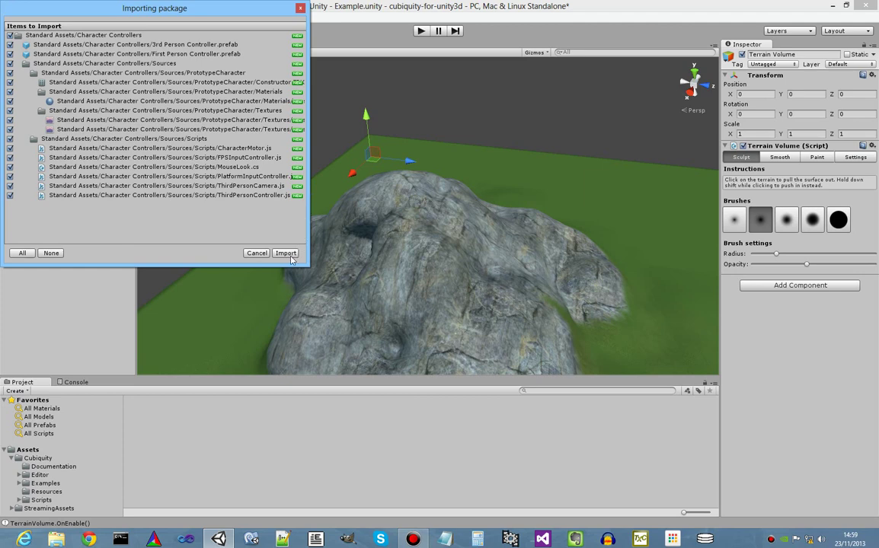
click(286, 253)
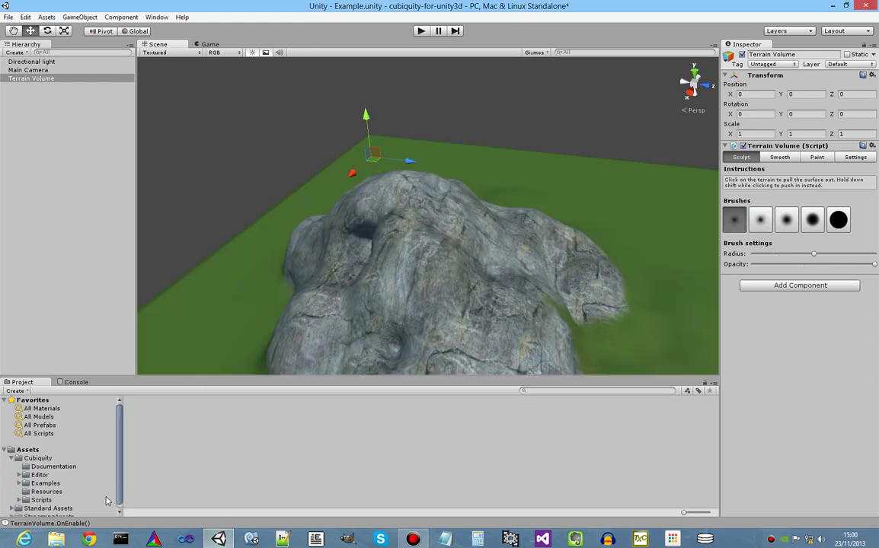
Add the First Person Controller prefab from the Standard Assets Character Controllers folder to the scene above the rock mound.
click(38, 508)
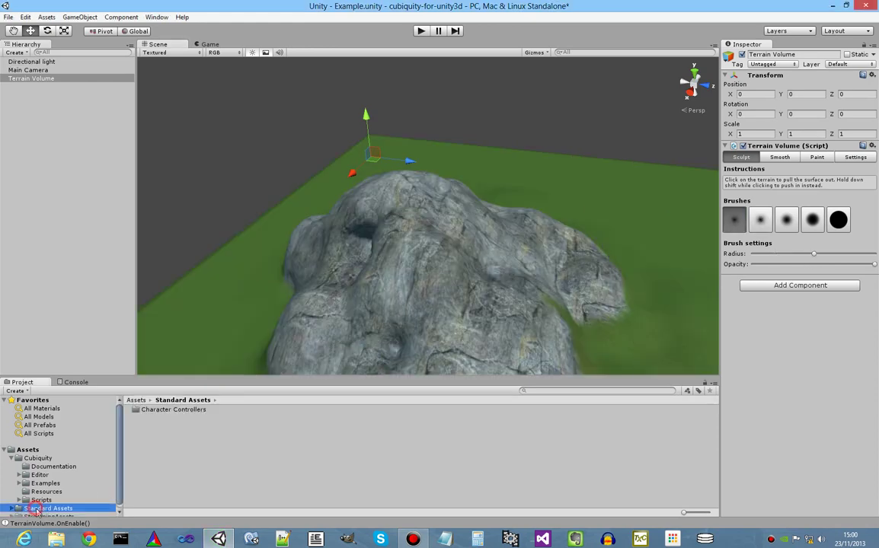
double_click(155, 412)
drag(156, 418, 429, 114)
Raise the First Person Controller high above the terrain, to a Y position of about 57.6.
right_drag(440, 191, 612, 164)
key(a)
alt+drag(612, 164, 641, 147)
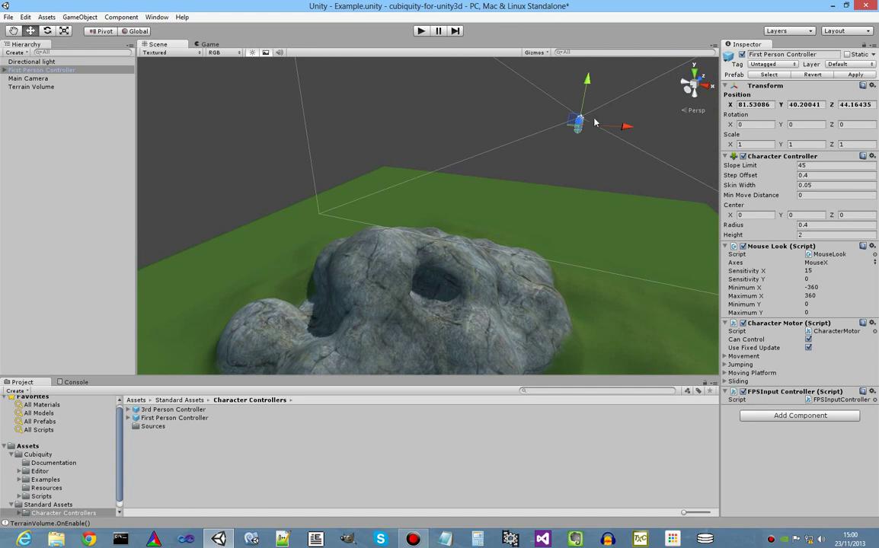
drag(585, 104, 588, 46)
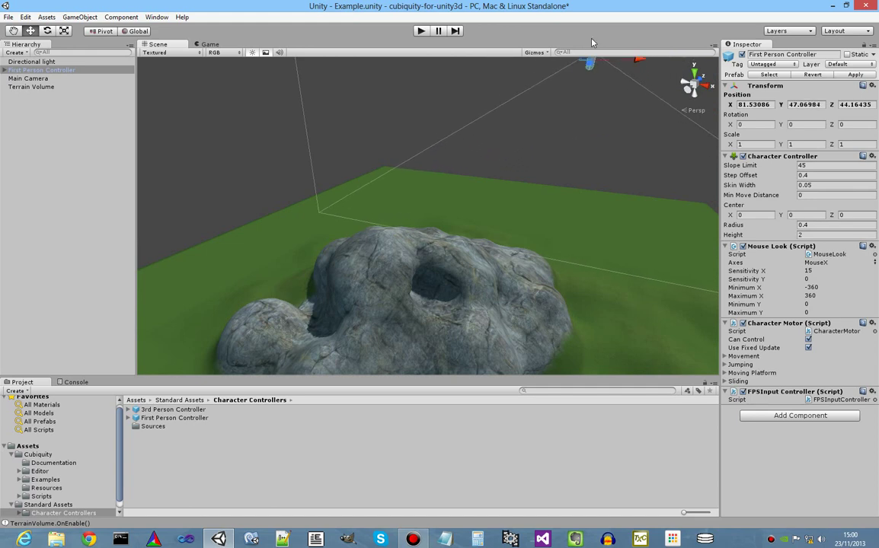
drag(595, 543, 595, 522)
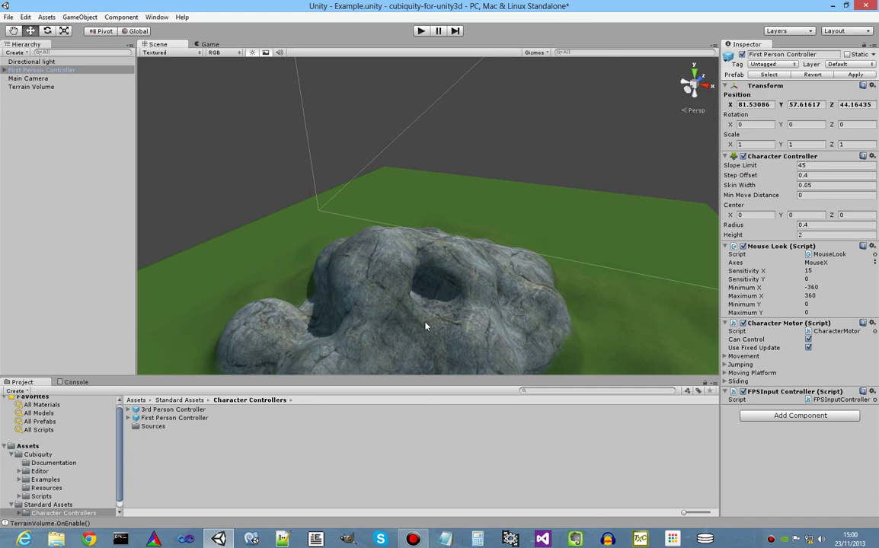
alt+drag(426, 326, 275, 294)
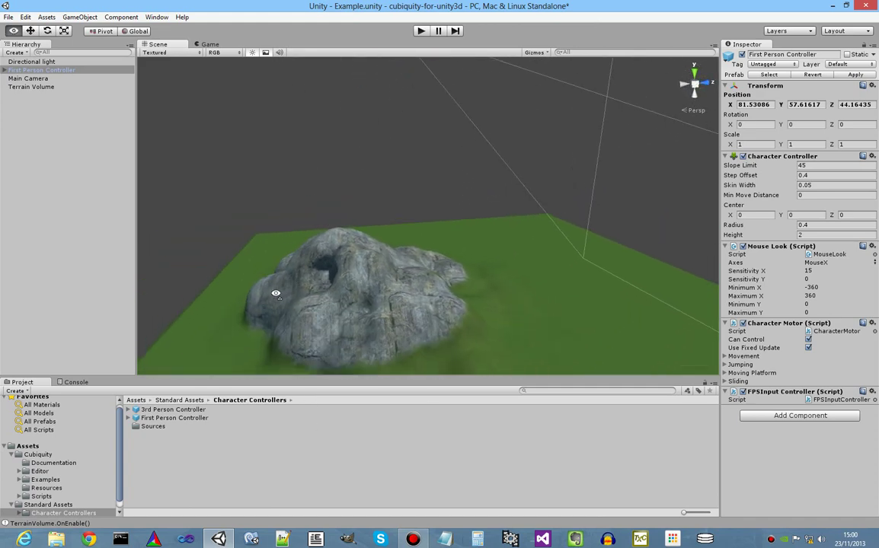
right_drag(437, 291, 402, 251)
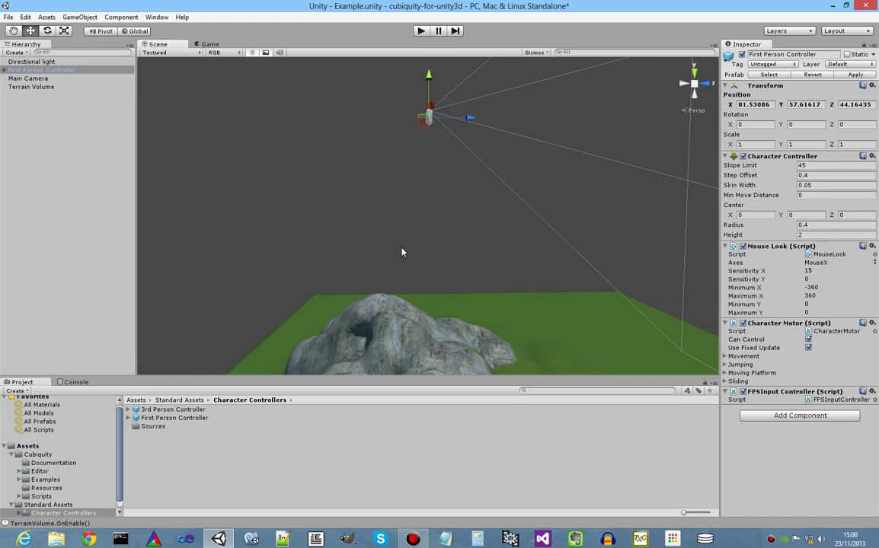
Run the scene and walk the first-person controller over the sculpted mound, into its cave and down to the grass, then stop the run.
click(420, 31)
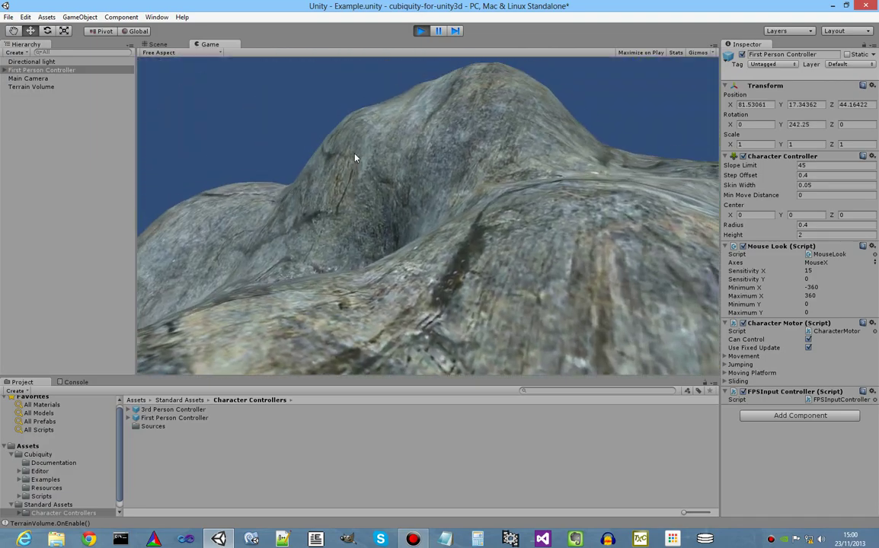
key(w)
key(w)
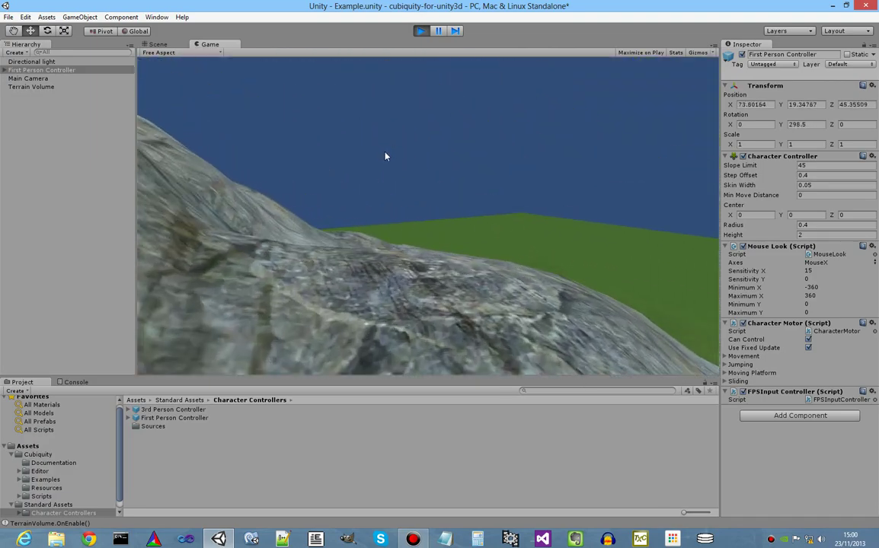
key(w)
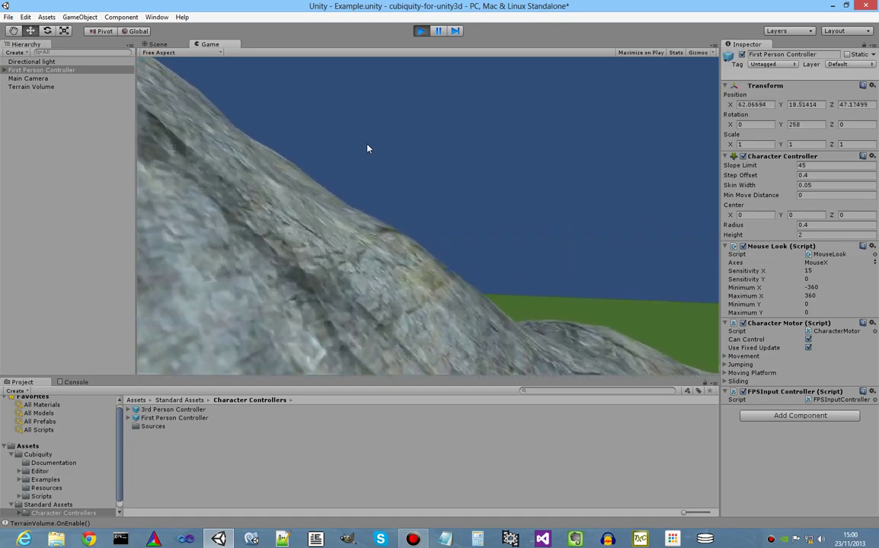
key(w)
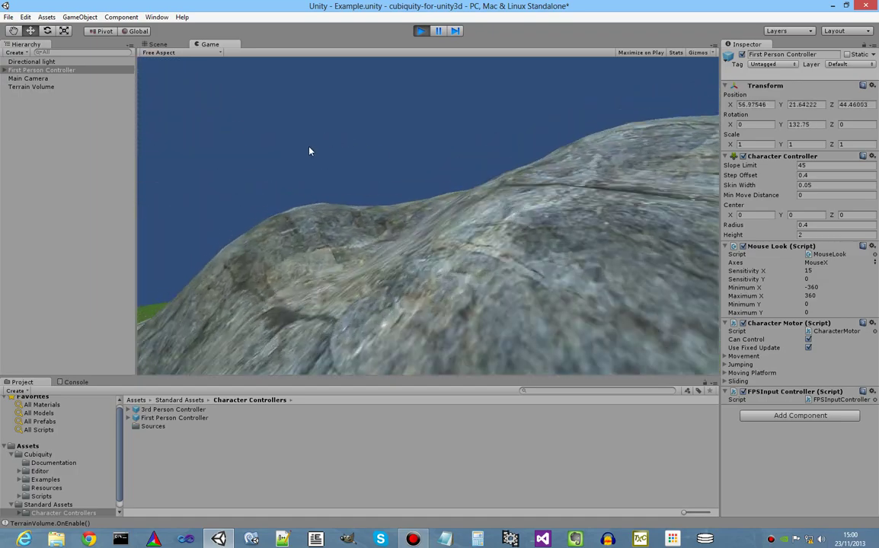
key(w)
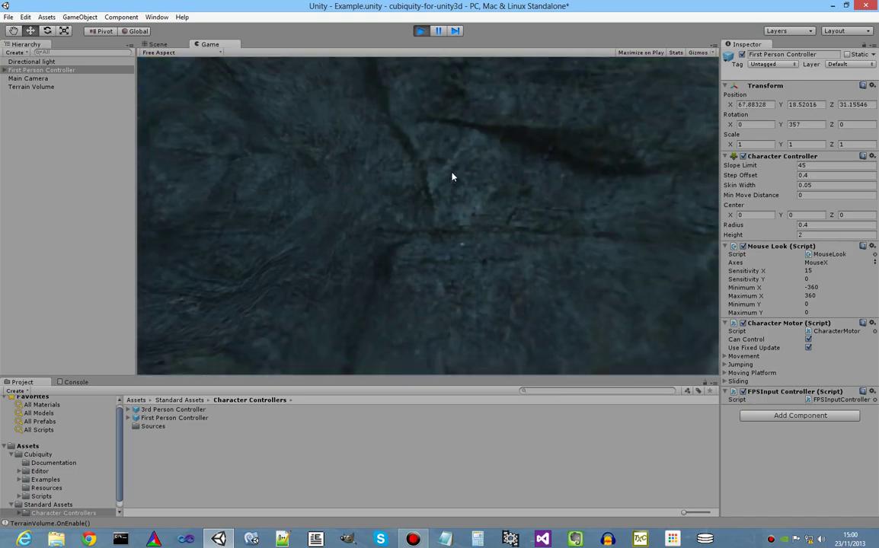
key(s)
key(w)
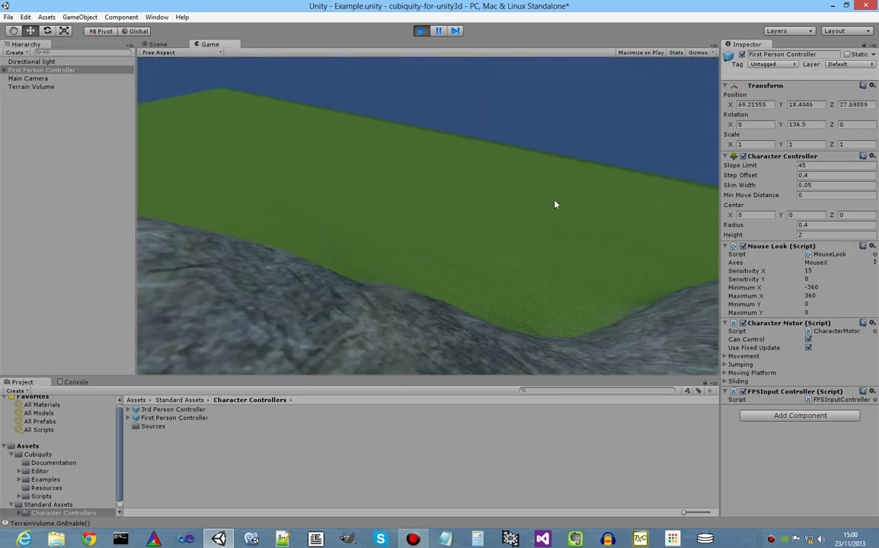
key(w)
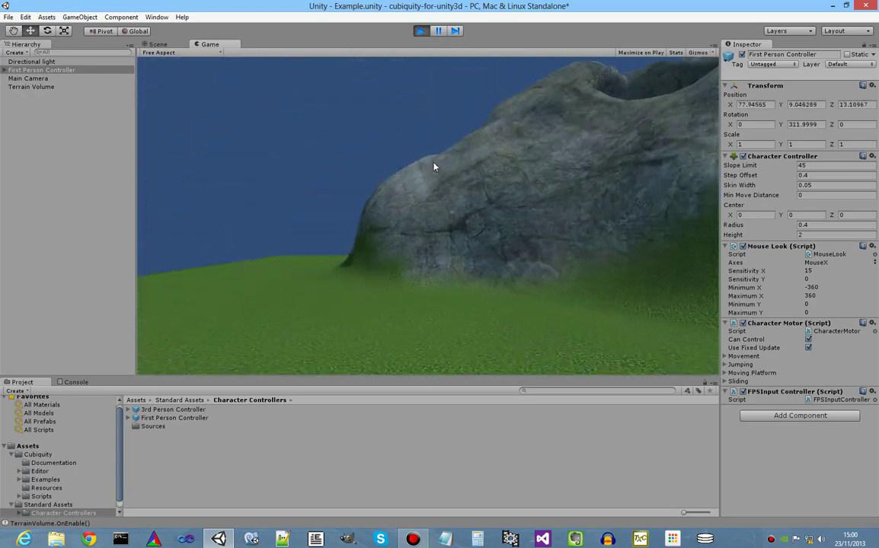
key(w)
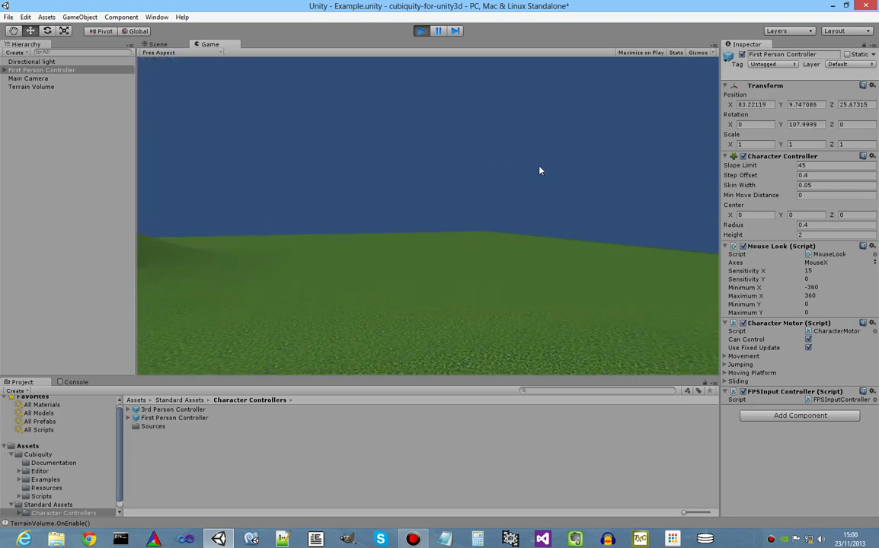
click(421, 30)
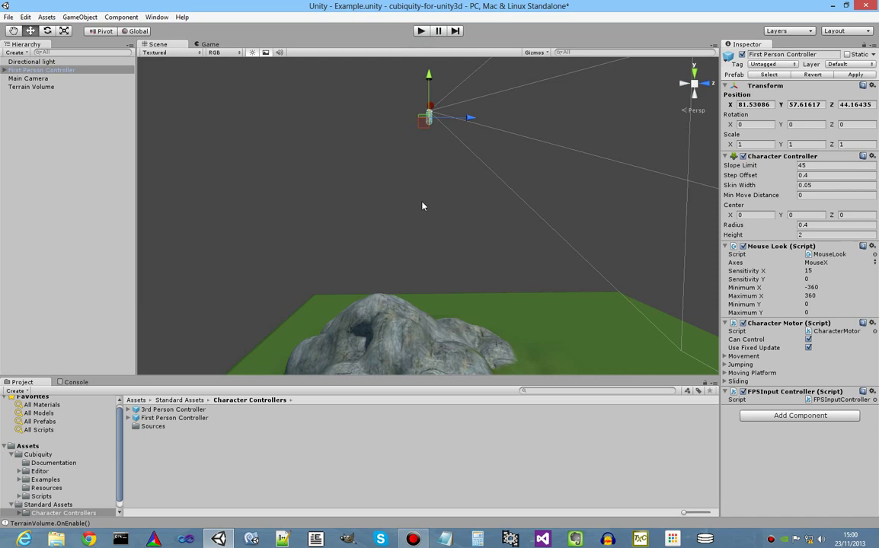
Delete the sculpted Terrain Volume from the scene.
right_drag(422, 218, 413, 279)
alt+drag(413, 280, 461, 314)
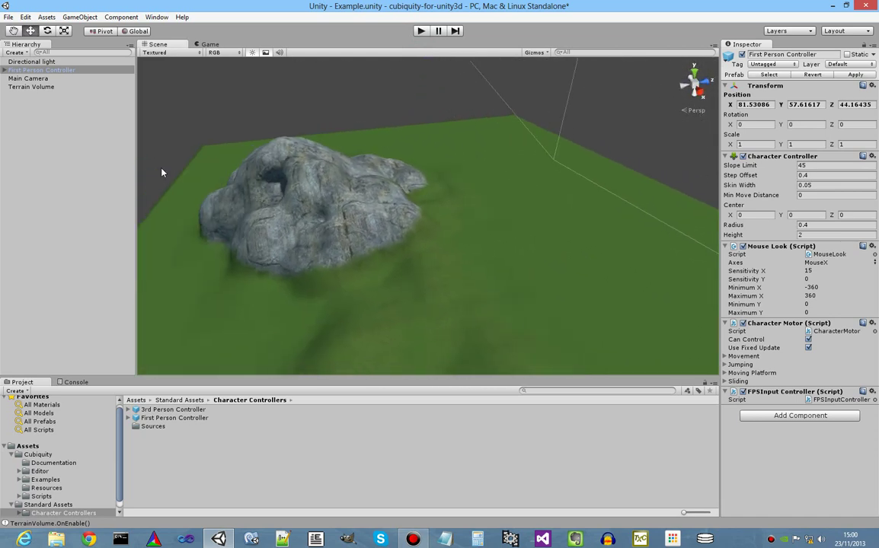
click(32, 87)
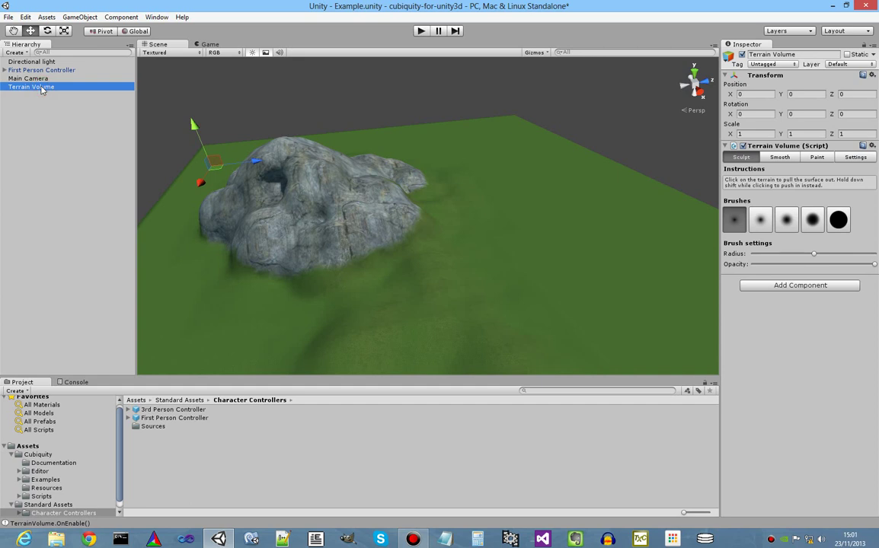
key(Delete)
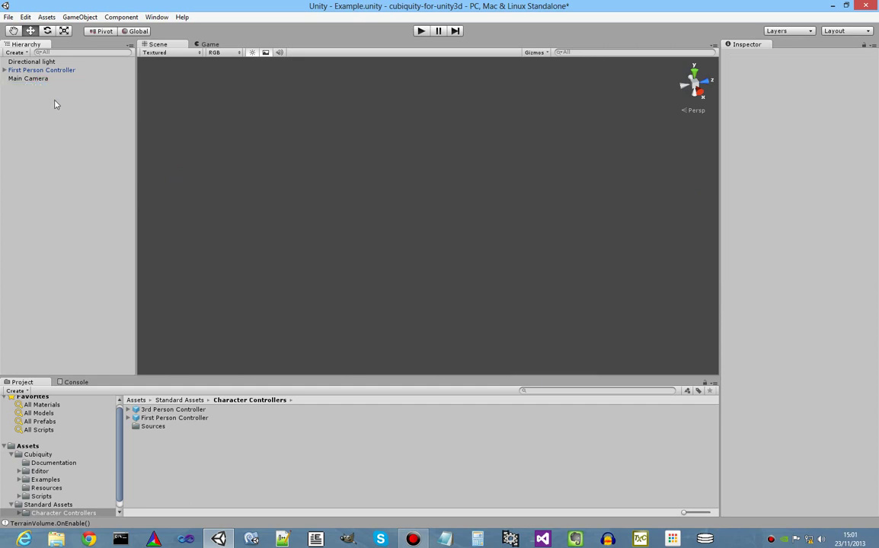
Create an empty game object and attach the ProceduralTerrainVolume script from the Cubiquity Examples folder to it.
click(80, 18)
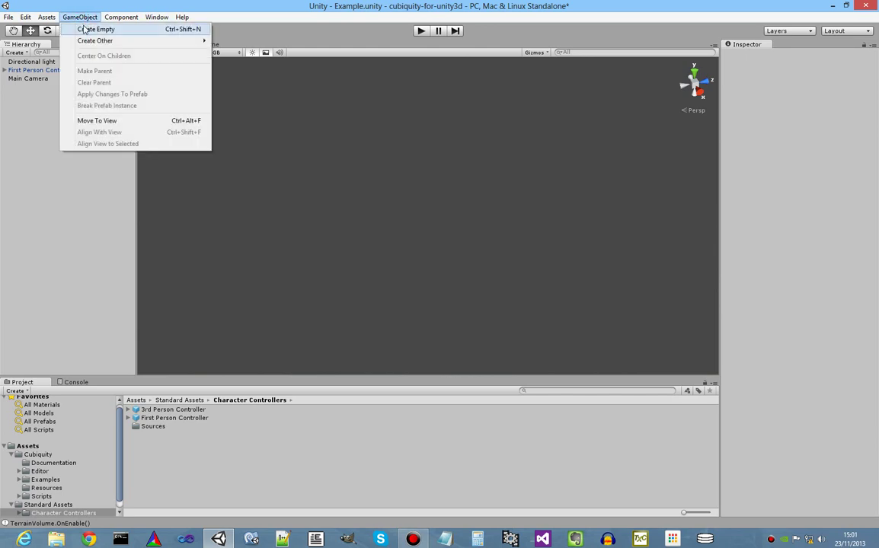
click(80, 29)
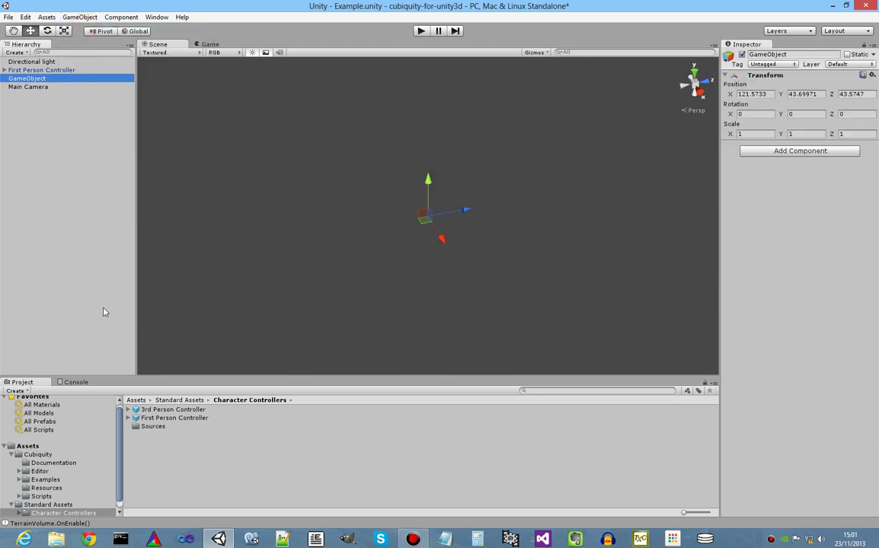
click(45, 480)
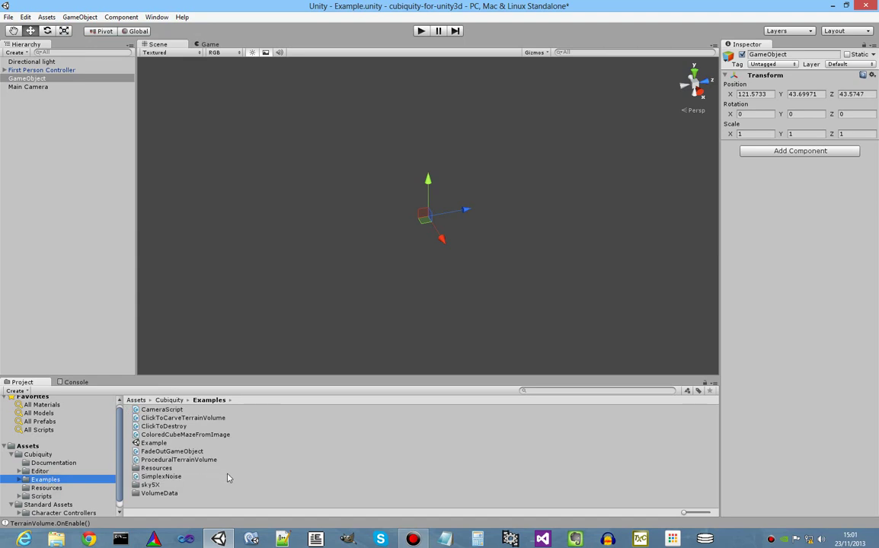
click(176, 460)
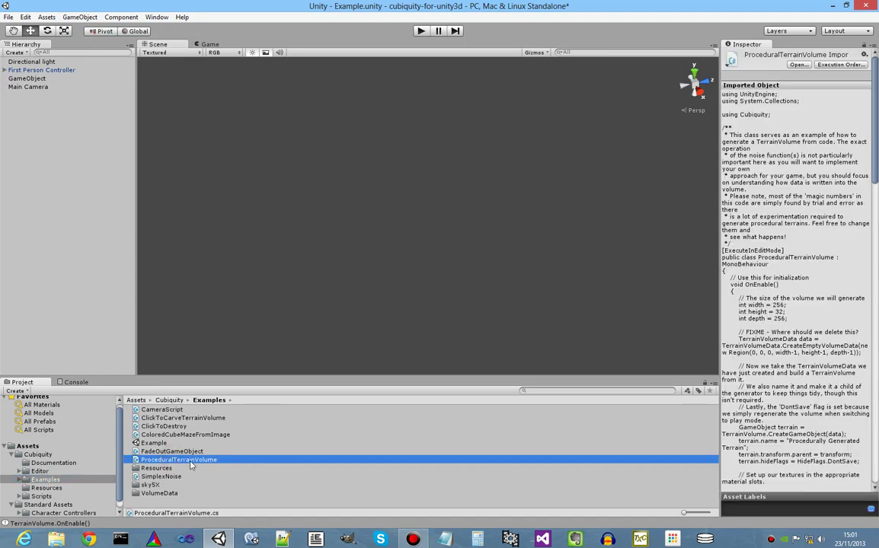
drag(139, 463, 157, 301)
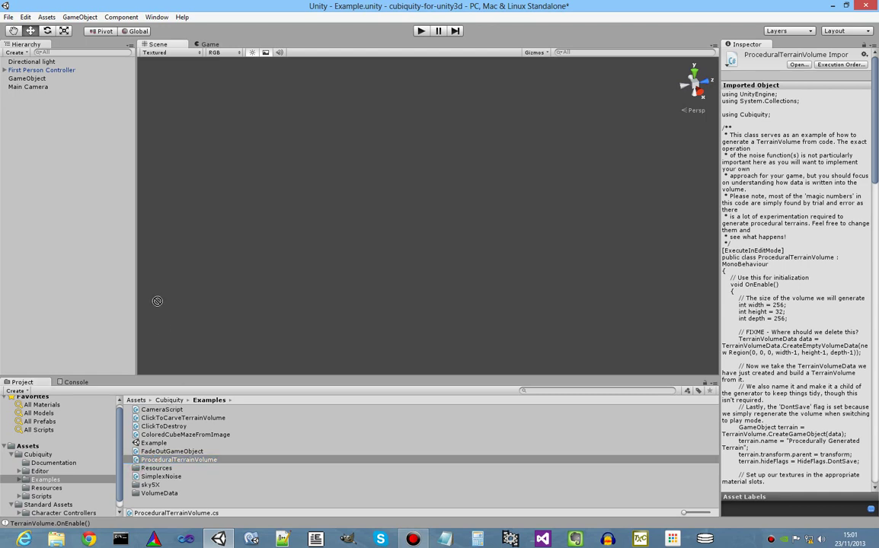
drag(47, 100, 28, 83)
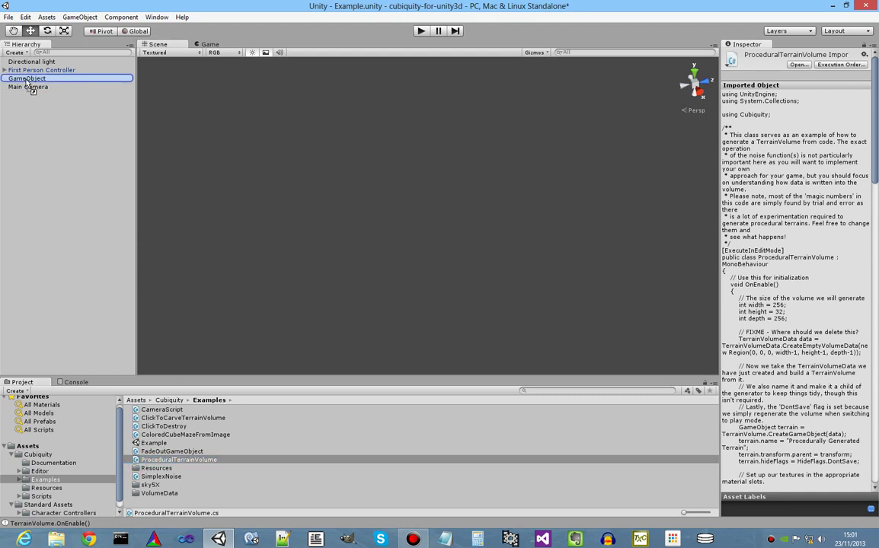
drag(27, 83, 26, 83)
click(4, 78)
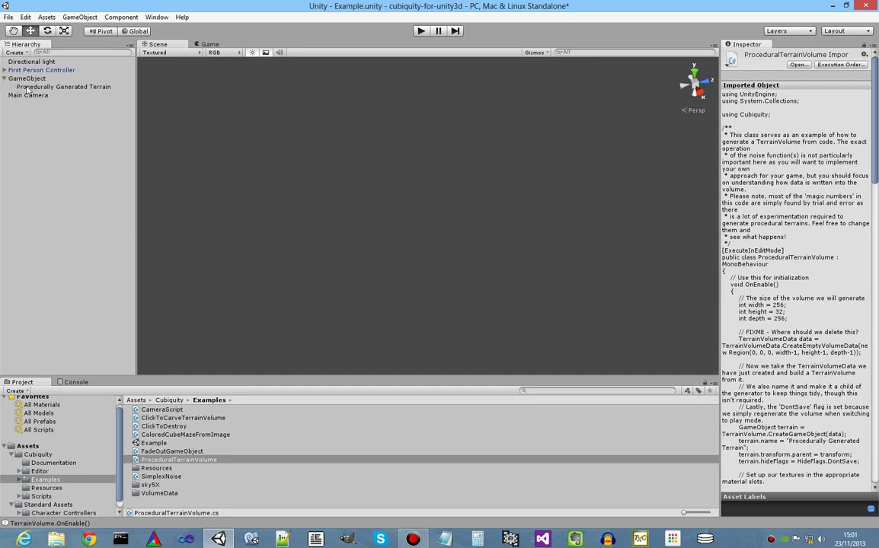
Raise the First Person Controller high above the Procedurally Generated Terrain, to a Y position of about 130.2.
click(31, 87)
key(s)
right_drag(415, 312, 533, 325)
alt+drag(533, 325, 440, 290)
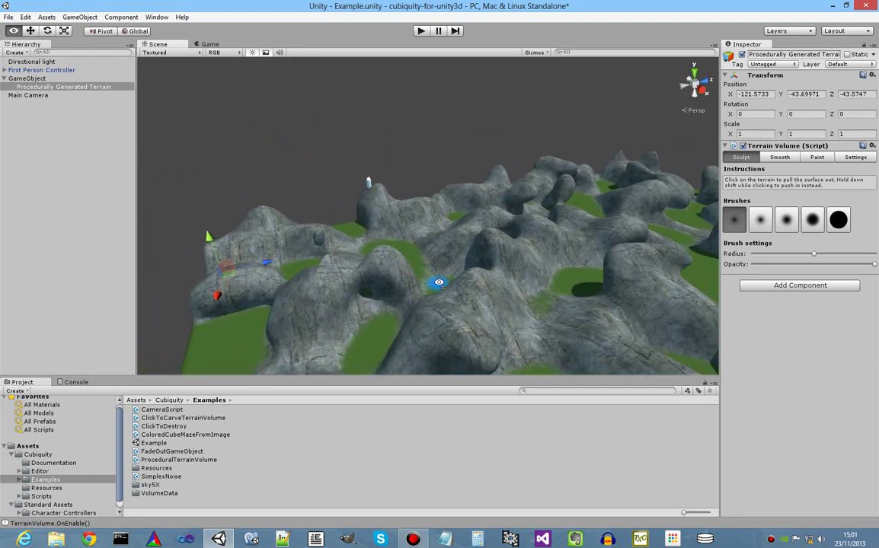
click(45, 71)
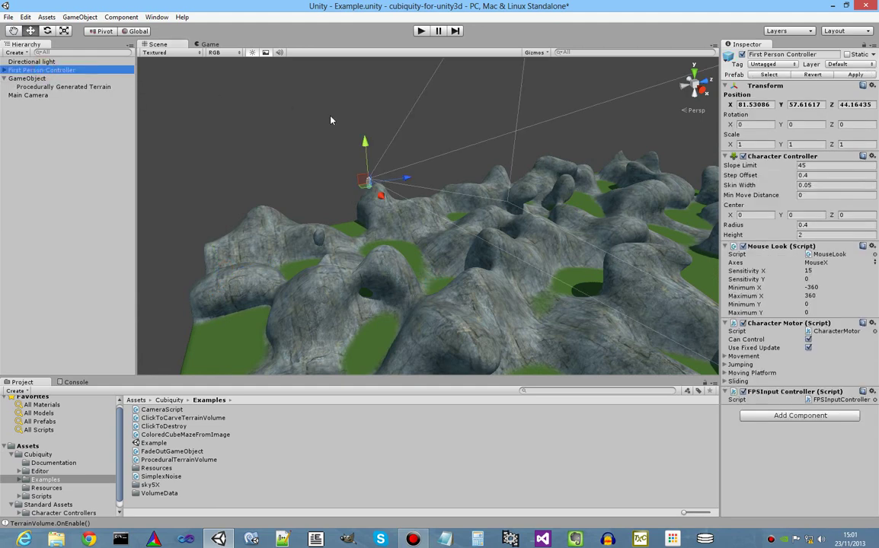
drag(364, 152, 316, 323)
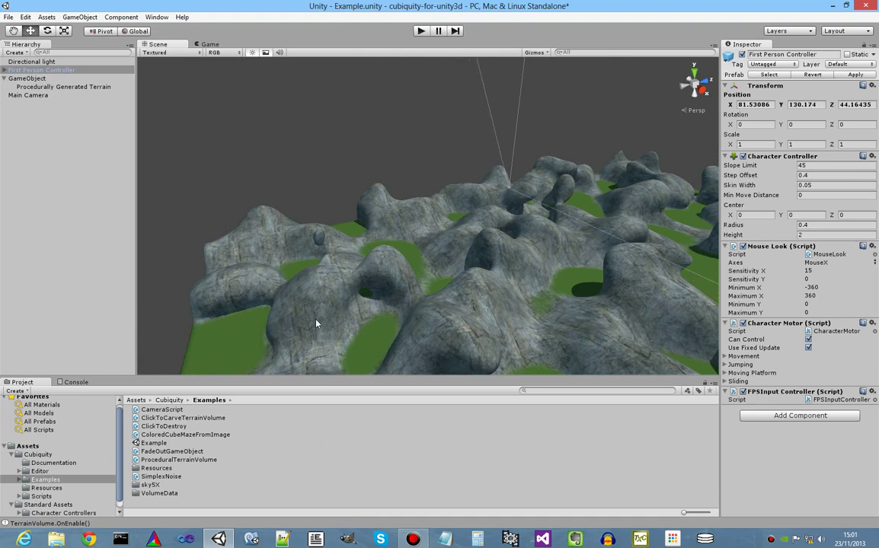
Run the scene and walk the first-person controller from the grassy valley up across the procedurally generated rocks.
click(420, 31)
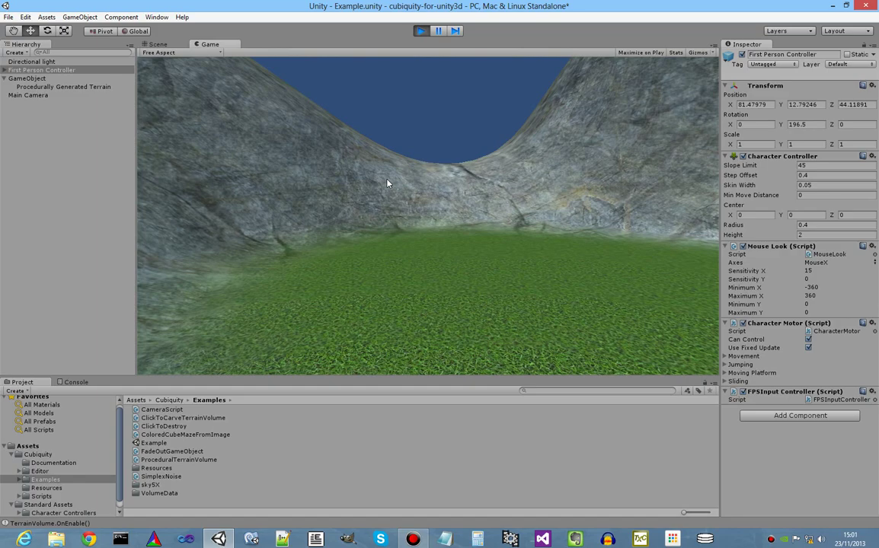
key(w)
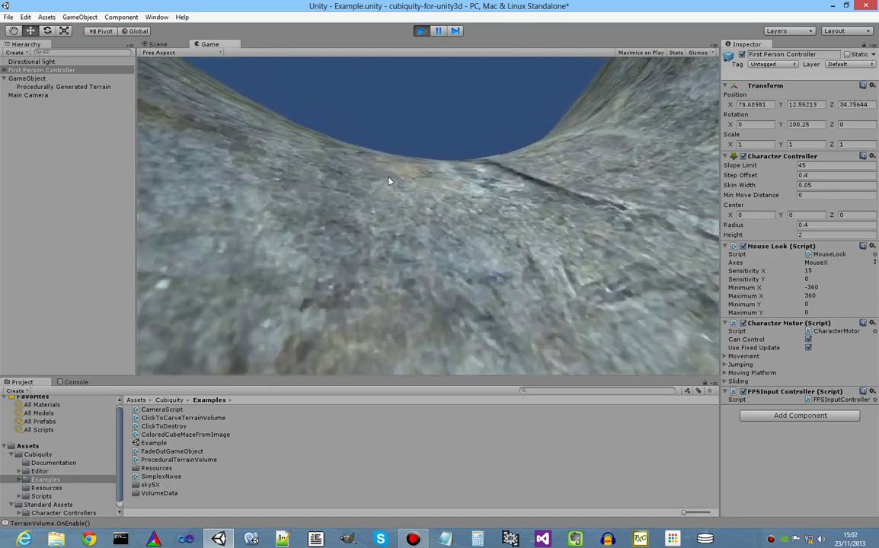
key(w)
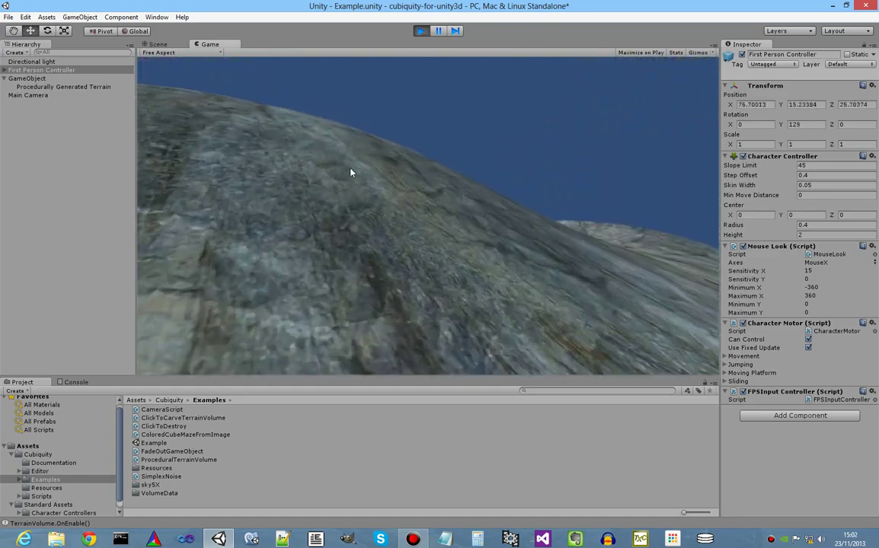
key(w)
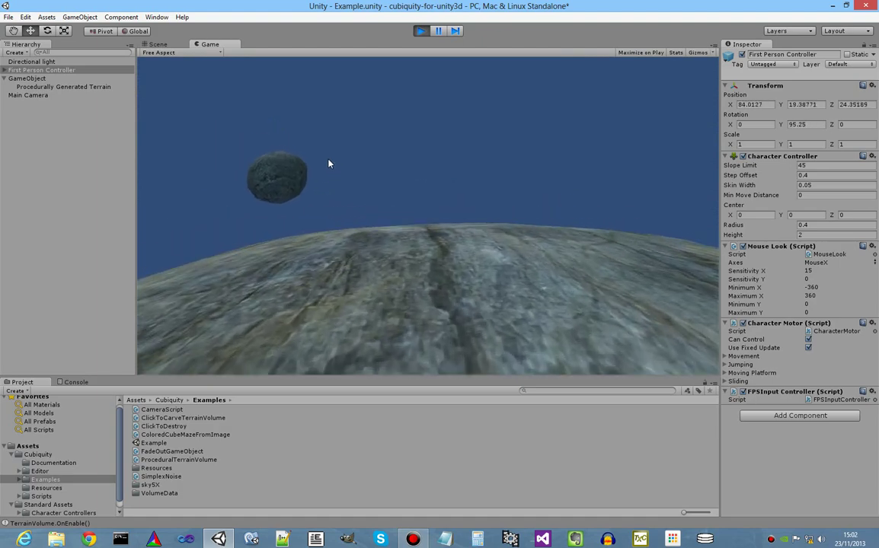
key(w)
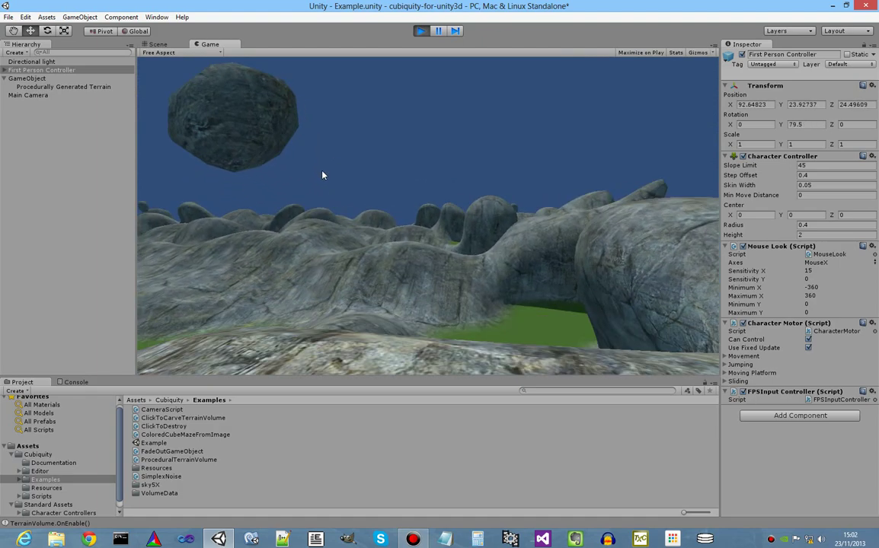
key(w)
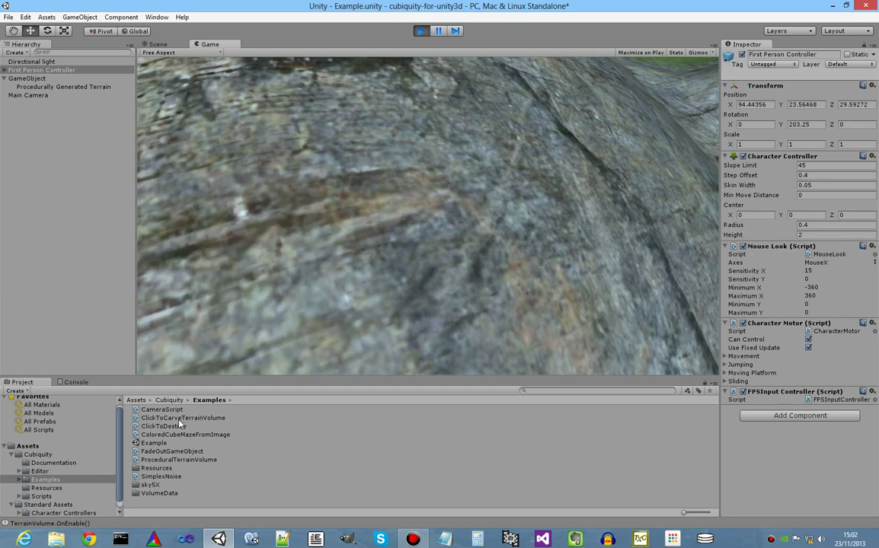
Attach the ClickToCarveTerrainVolume script to the Procedurally Generated Terrain and carve away the rock arch around the small hole while the scene runs.
click(179, 419)
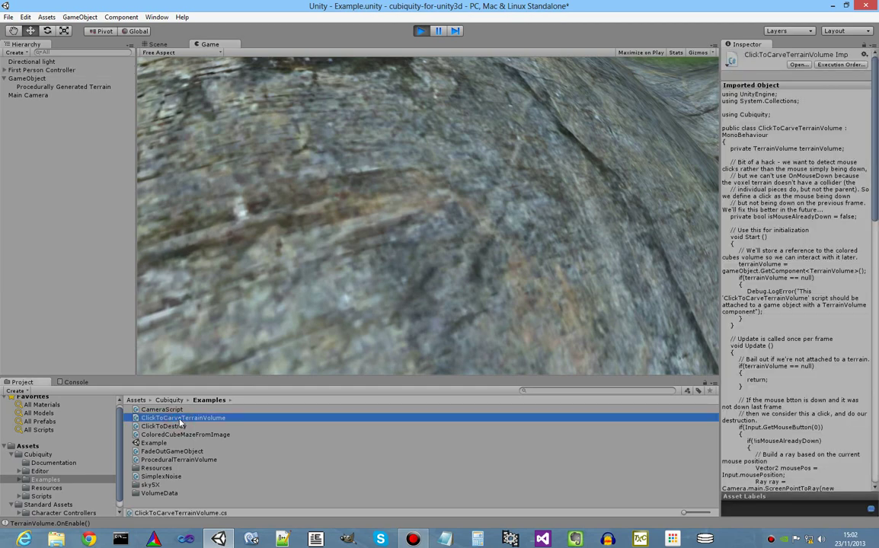
drag(168, 411, 73, 91)
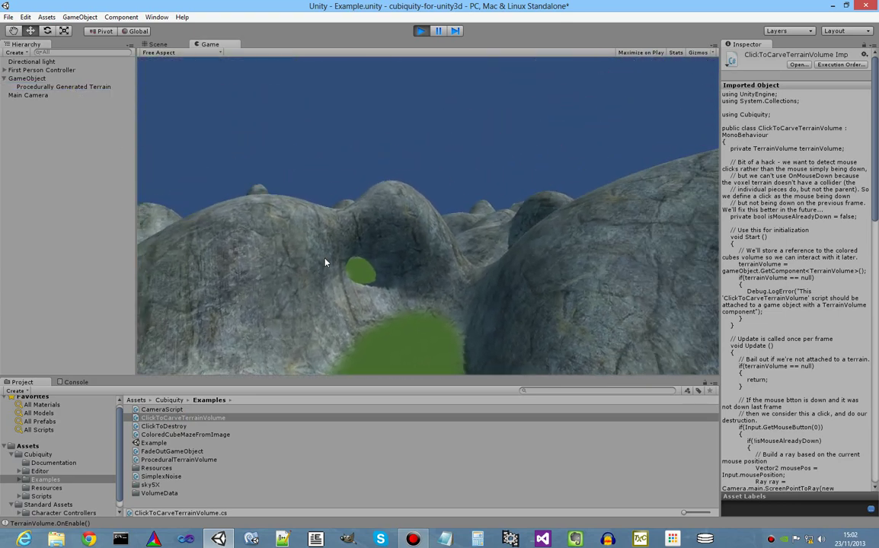
click(329, 258)
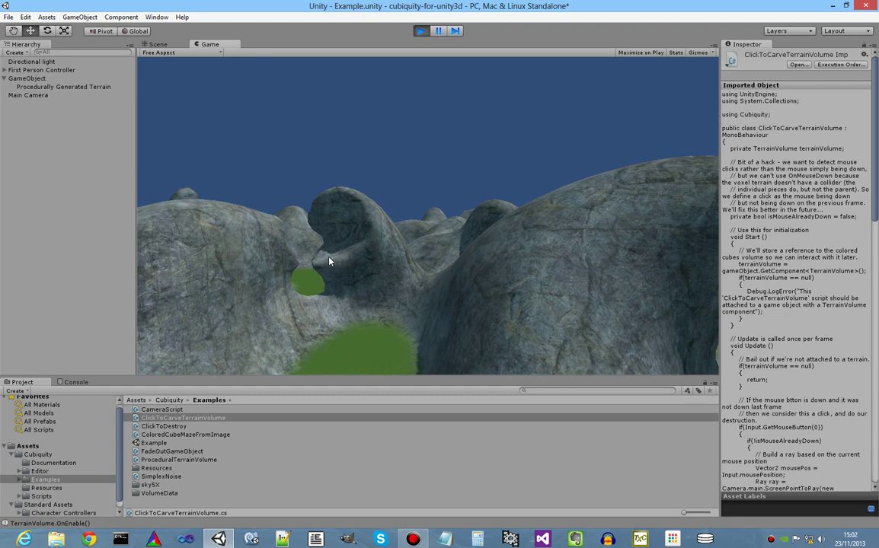
click(330, 258)
click(332, 257)
click(334, 256)
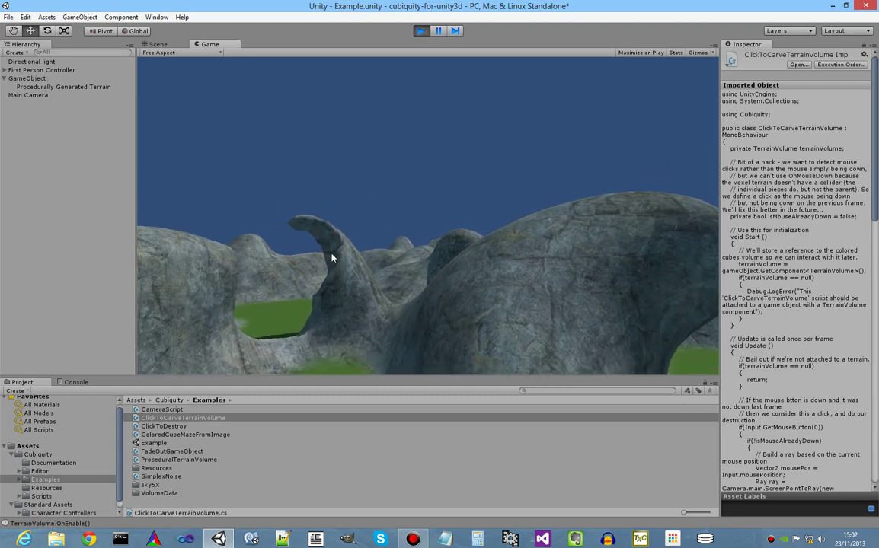
click(333, 258)
Carve repeatedly into the dark overhanging rock beside the grassy valley, cutting down its upper part.
click(353, 258)
click(354, 258)
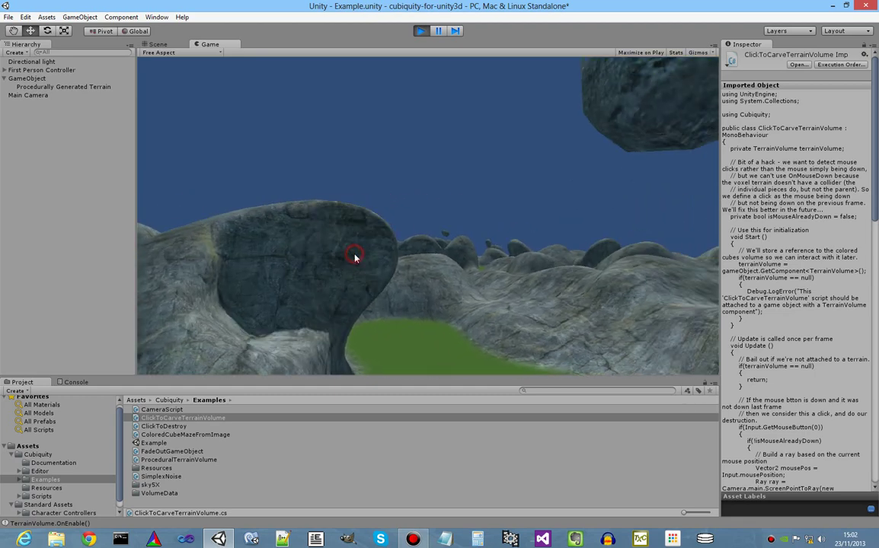
click(354, 257)
click(354, 257)
key(w)
click(354, 258)
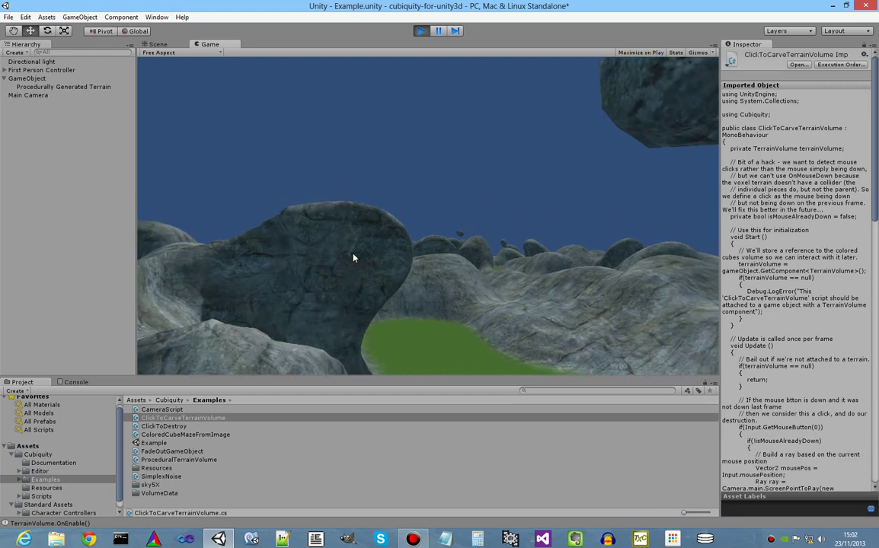
click(353, 258)
click(353, 258)
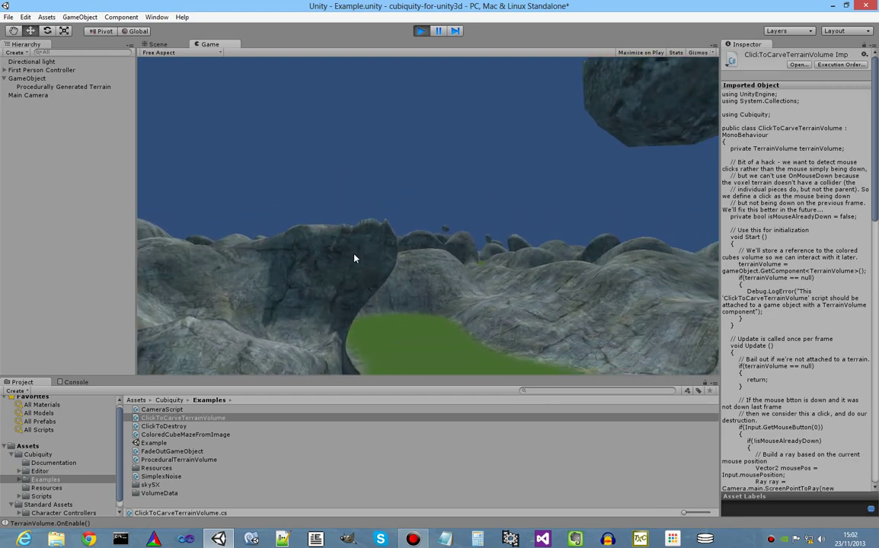
Walk the first-person controller to the grassy valley and carve repeatedly into its floor, cutting a pit through the terrain.
click(354, 258)
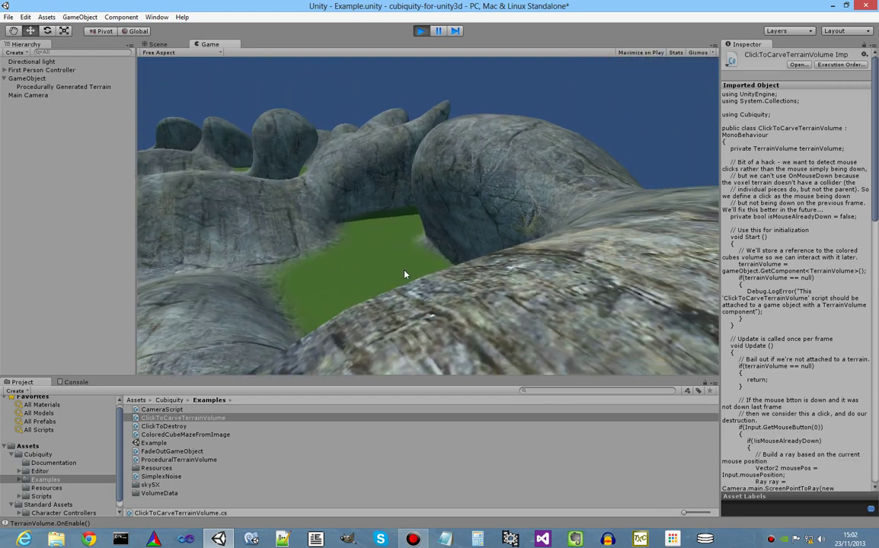
key(w)
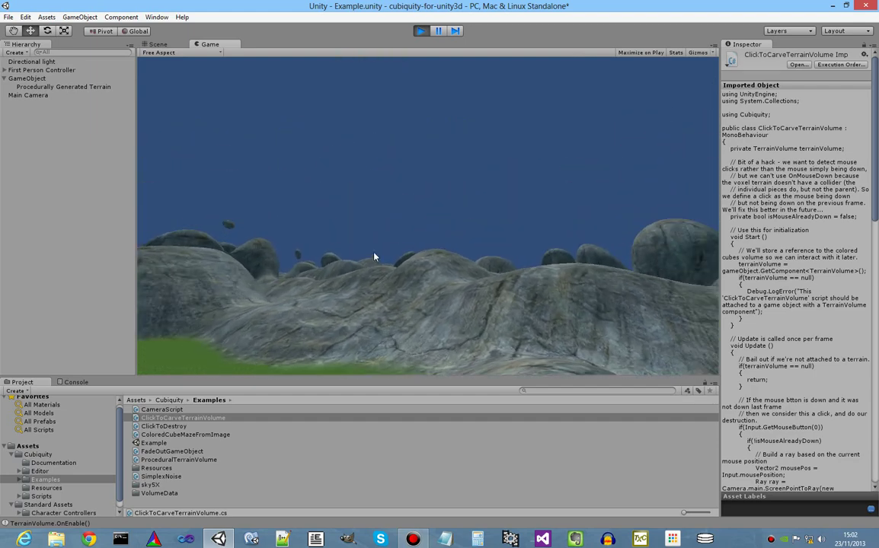
key(w)
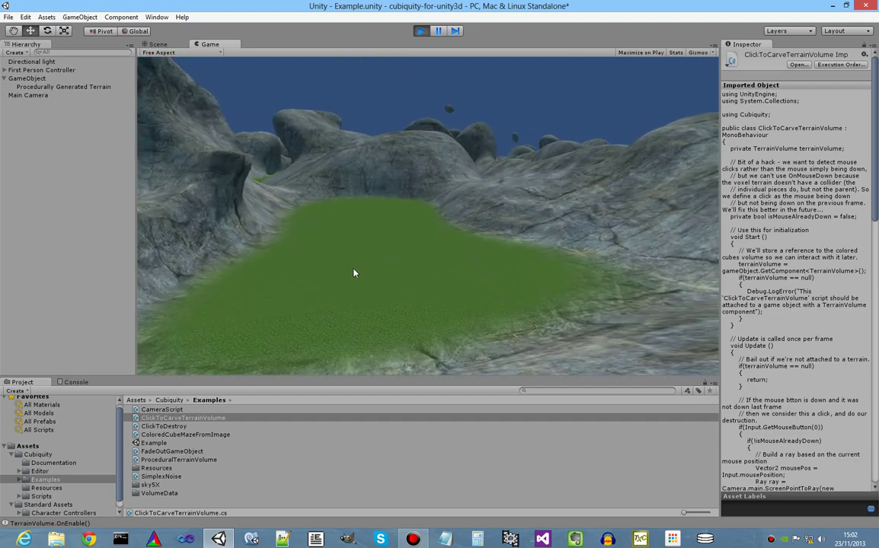
click(355, 272)
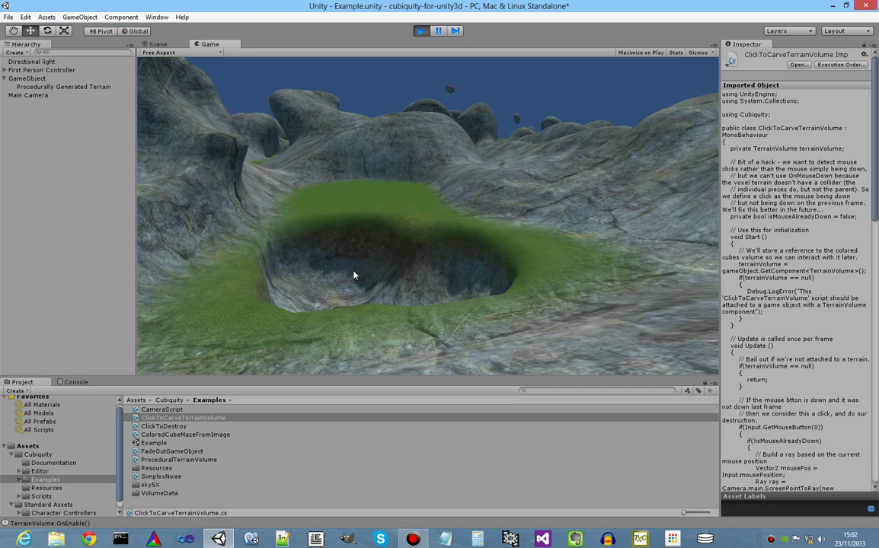
click(354, 274)
click(358, 270)
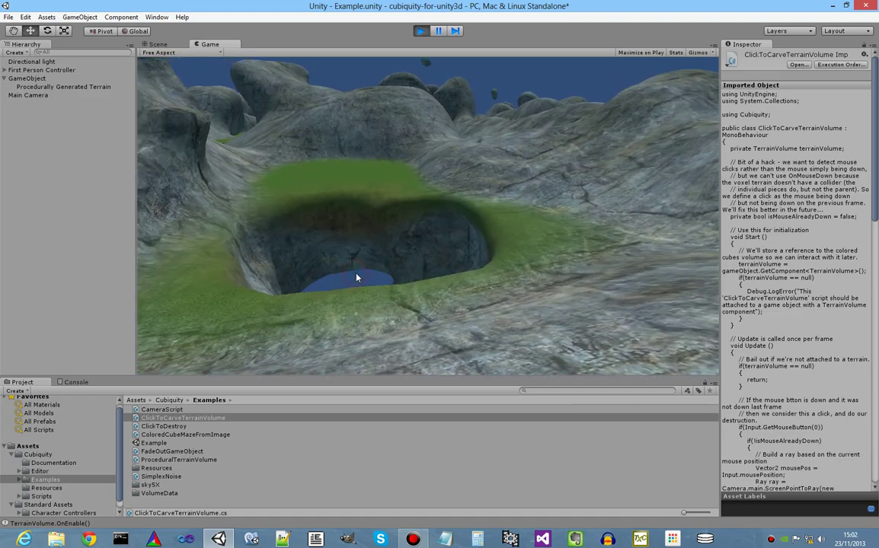
click(365, 276)
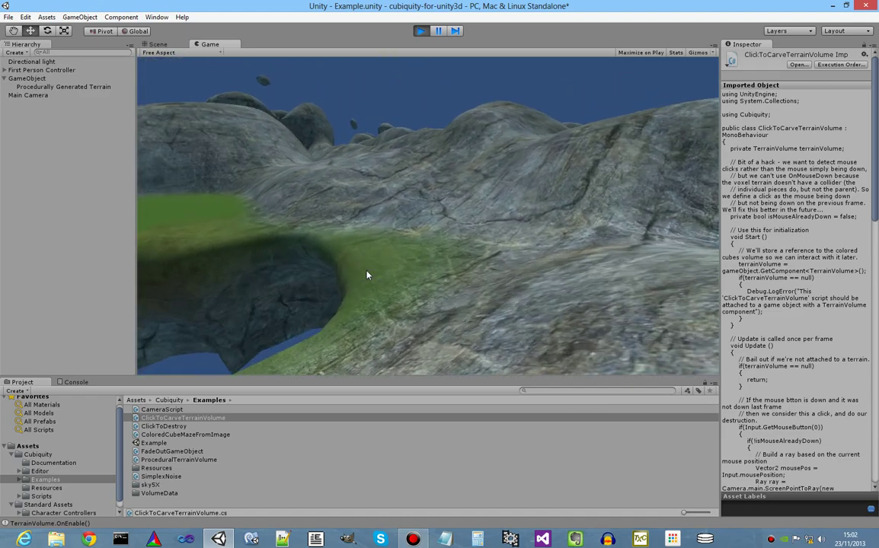
click(354, 279)
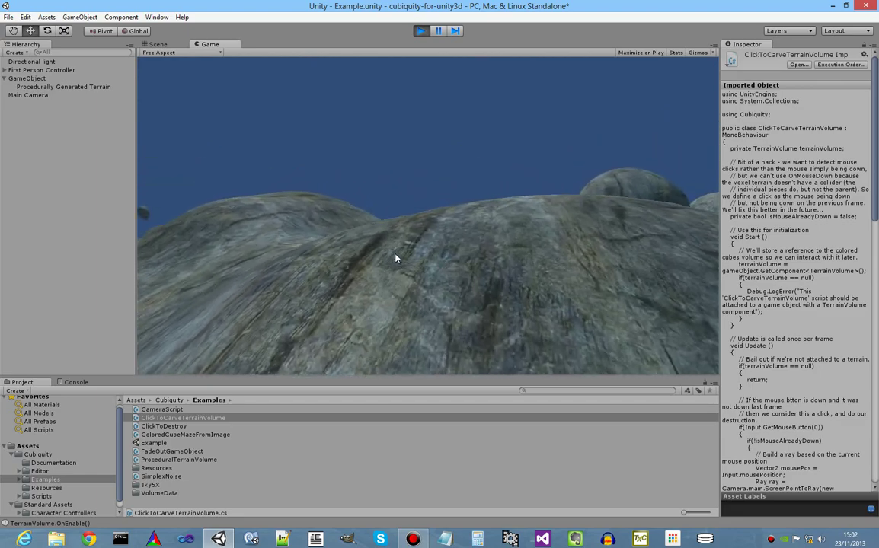
Walk to the grassy clearing beside the bulbous rock pillar and carve a deep hole through the ground there.
key(w)
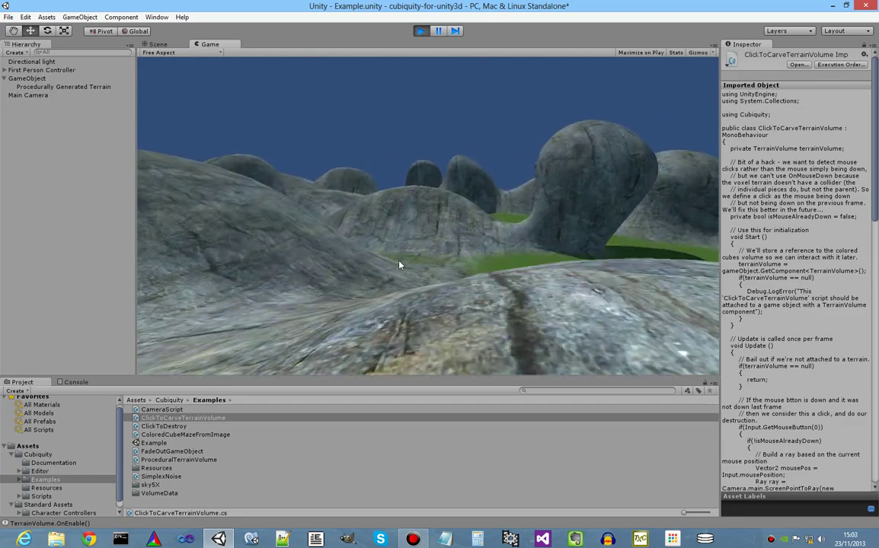
key(w)
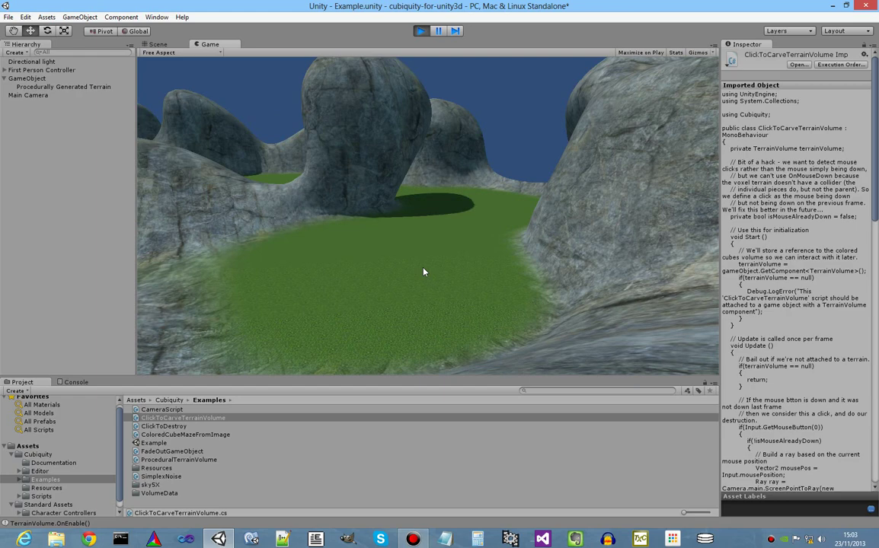
click(424, 272)
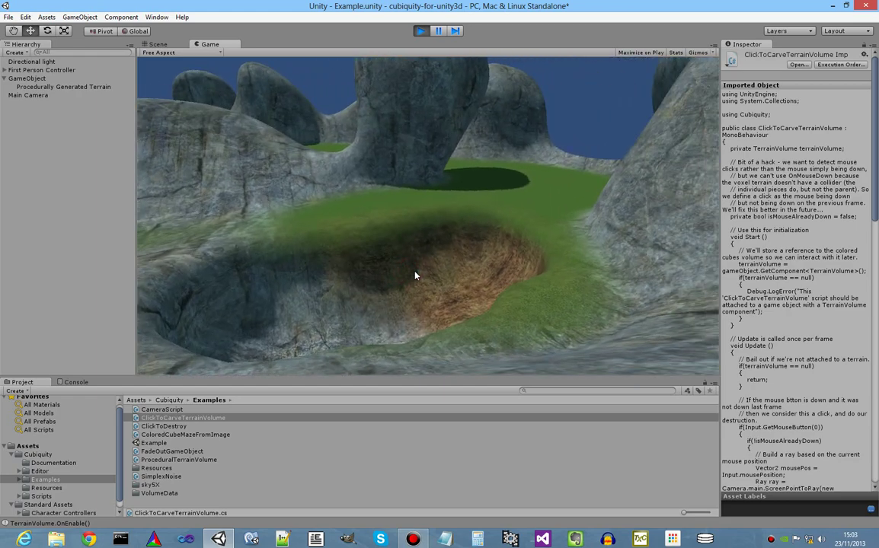
click(415, 276)
click(416, 277)
click(418, 278)
click(423, 281)
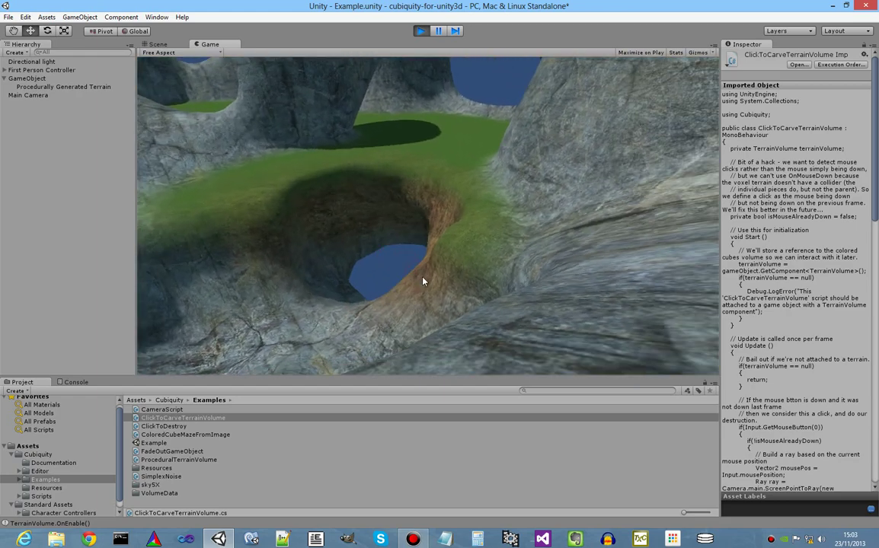
click(418, 280)
click(412, 280)
click(403, 275)
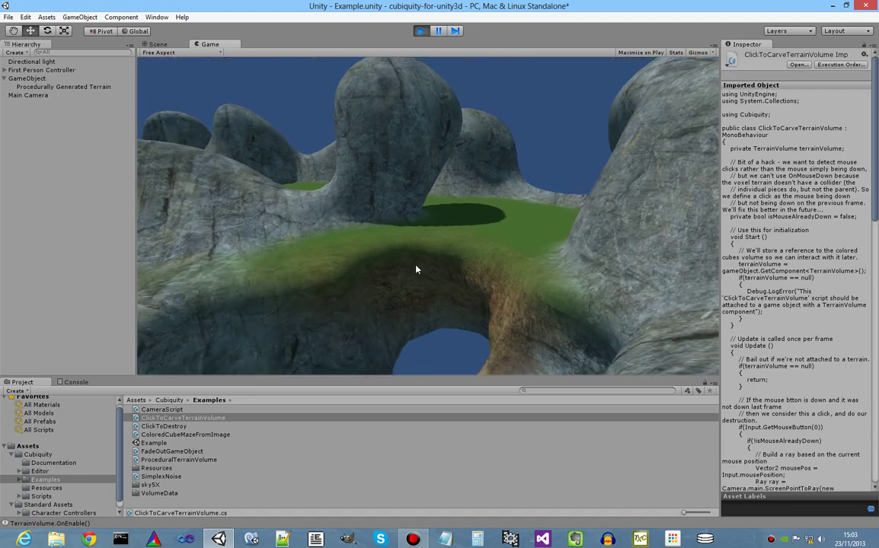
Walk over the rocks back toward the hole by the pillar, carve at its near side, and stop the running scene.
key(w)
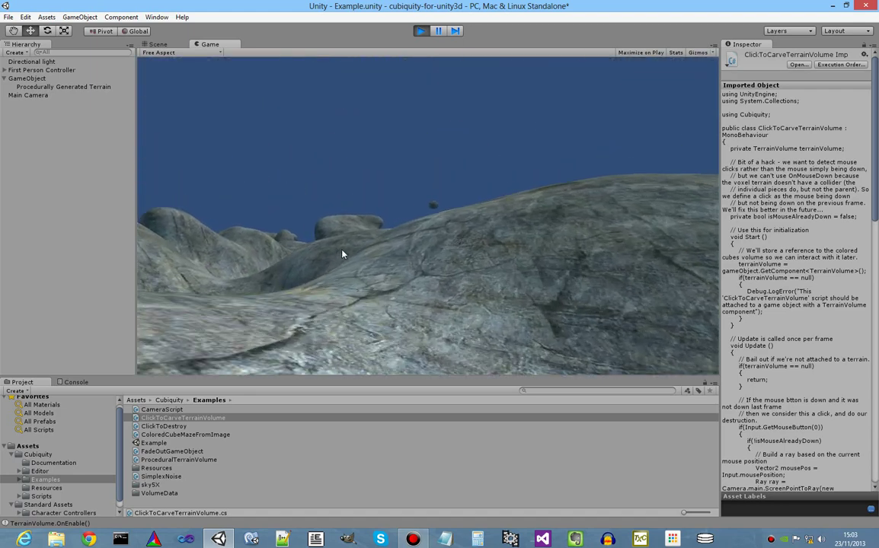
key(w)
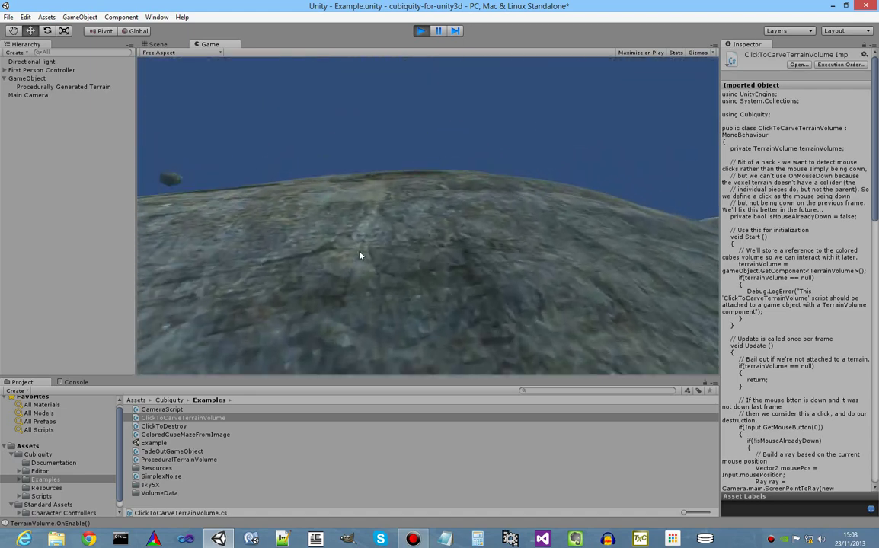
key(w)
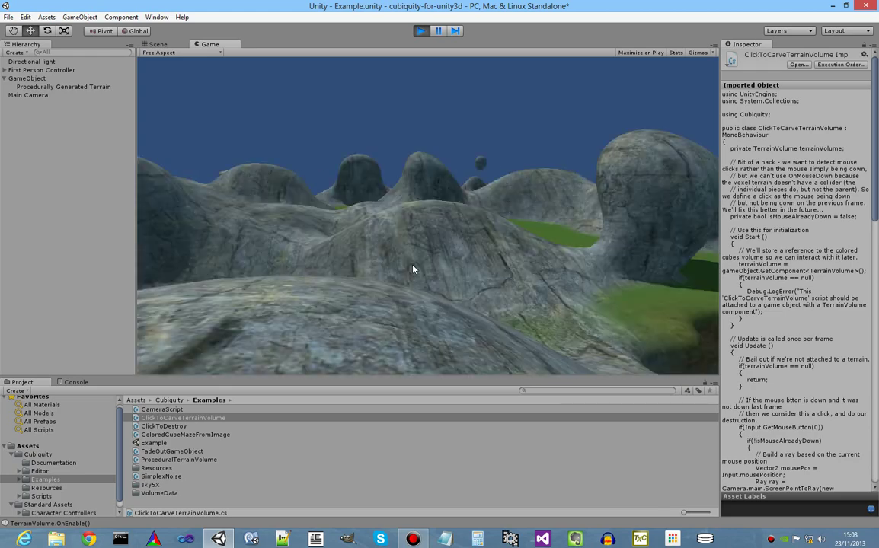
key(w)
click(413, 269)
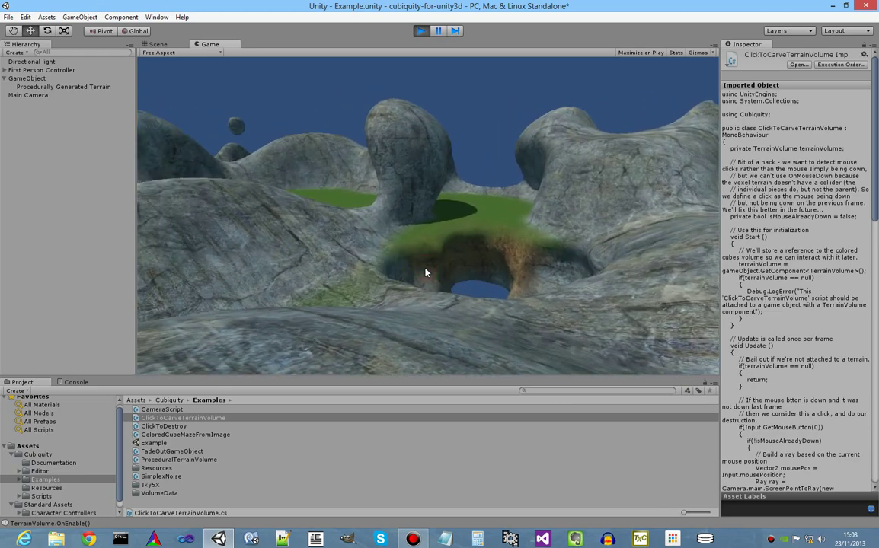
click(425, 272)
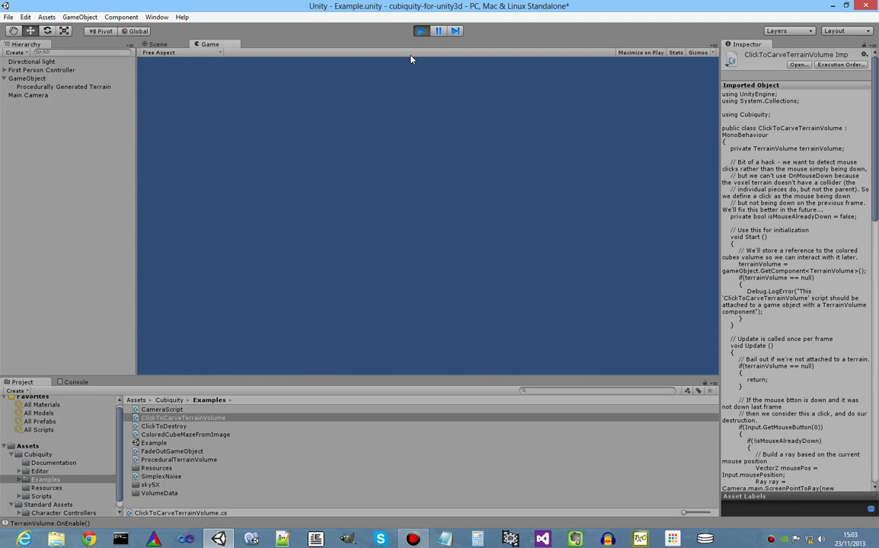
click(419, 32)
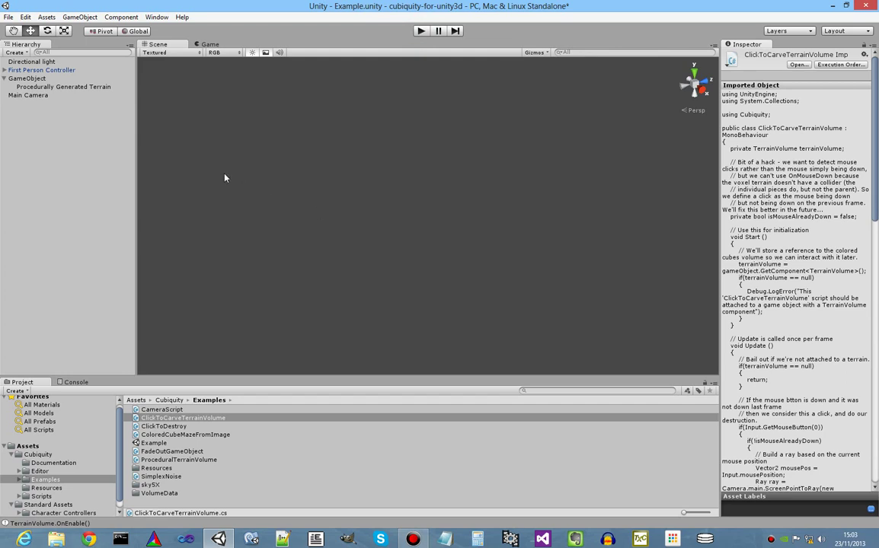
Delete the GameObject that contains the Procedurally Generated Terrain and create a new empty GameObject.
click(48, 86)
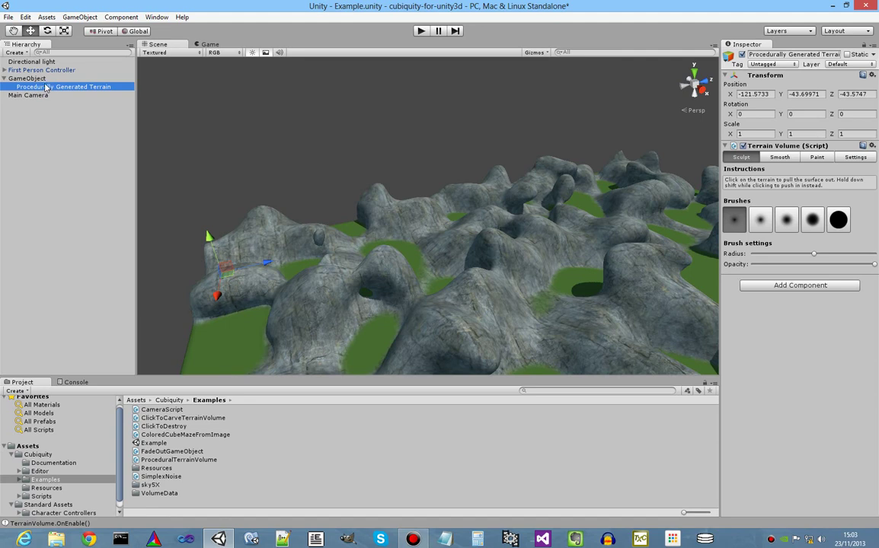
click(44, 80)
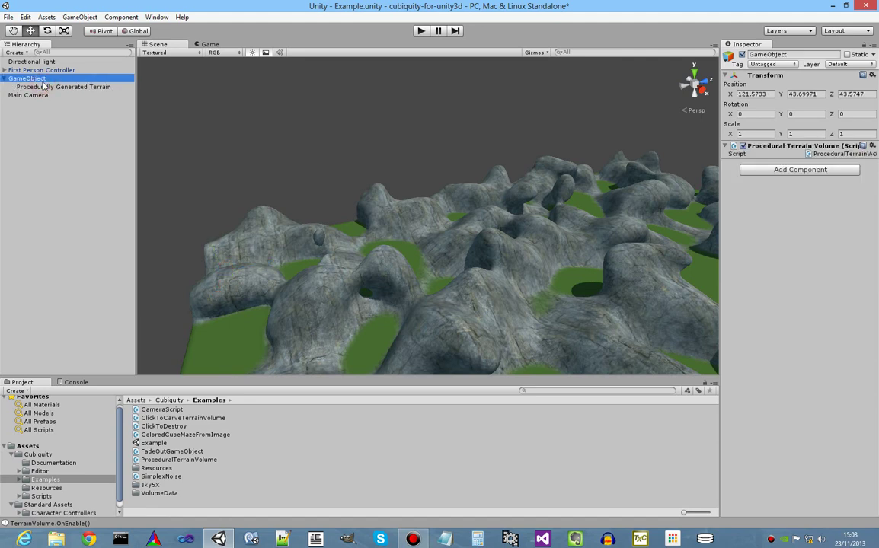
key(Delete)
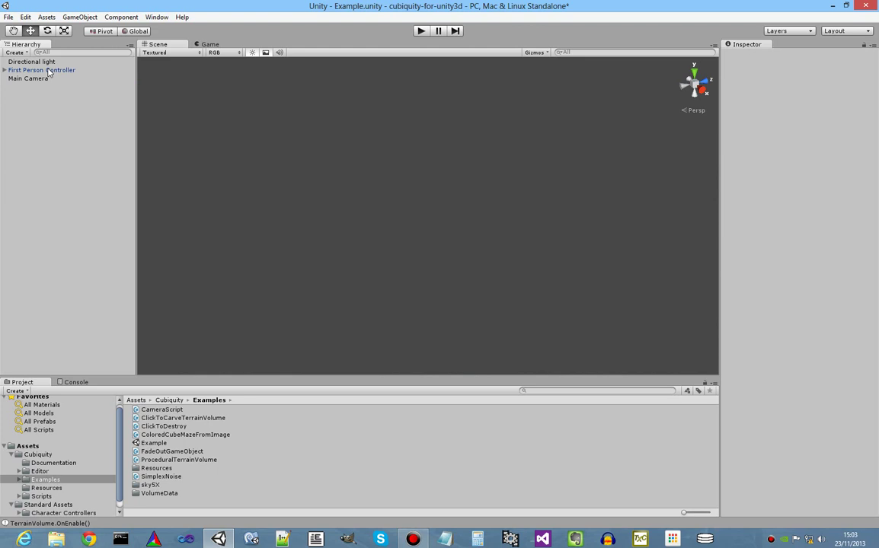
click(76, 17)
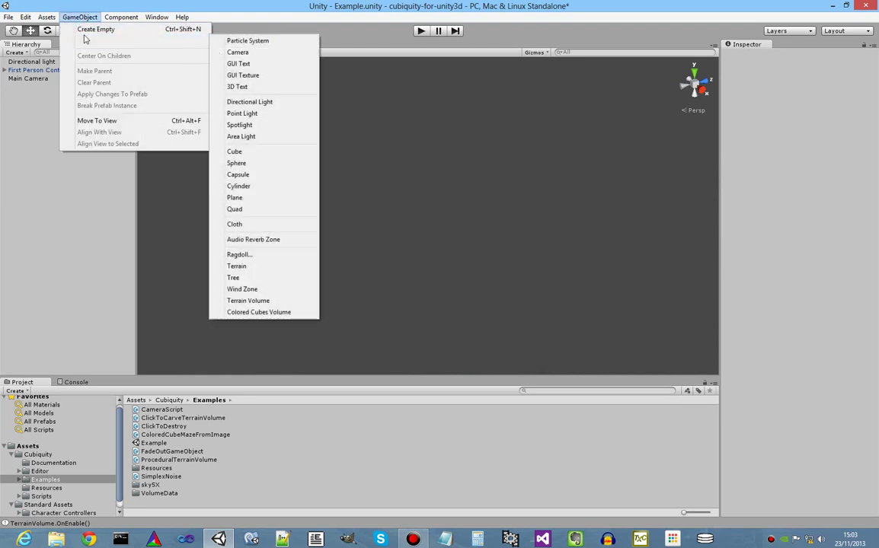
click(84, 30)
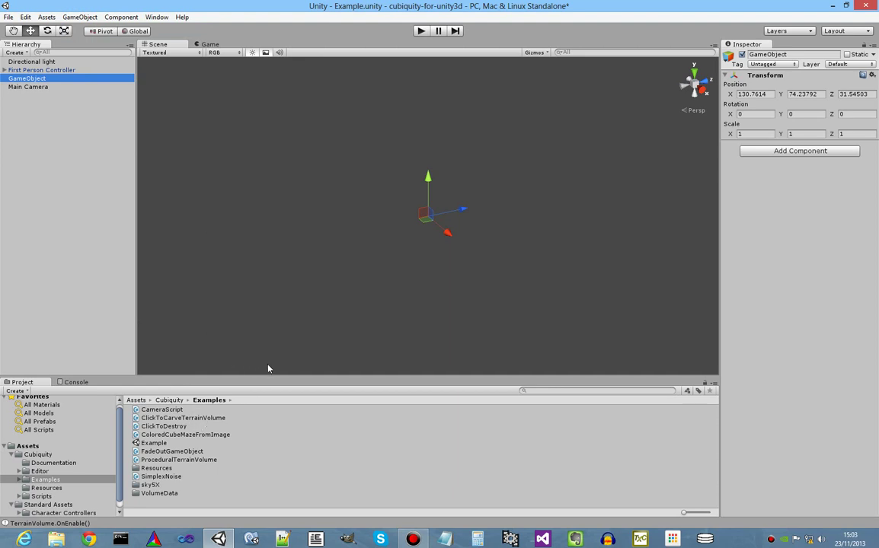
Look at the Maze image and its import settings in the Images folder of the Cubiquity Examples resources.
double_click(151, 470)
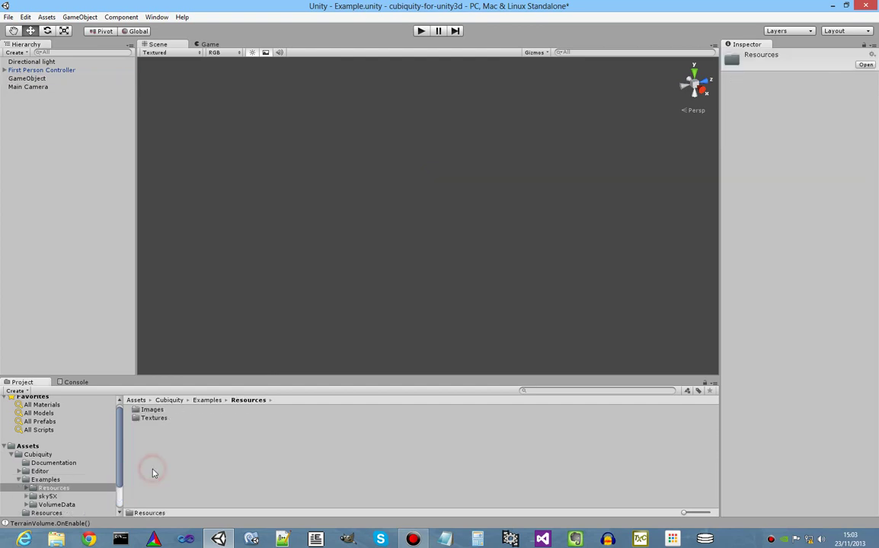
double_click(149, 411)
click(149, 412)
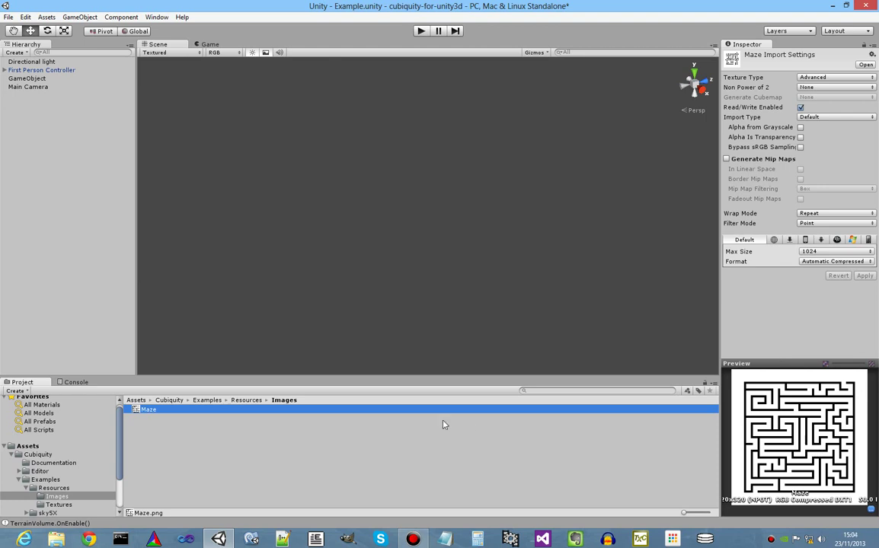
Attach the ColoredCubeMazeFromImage script from the Cubiquity Examples folder to the empty GameObject.
click(28, 79)
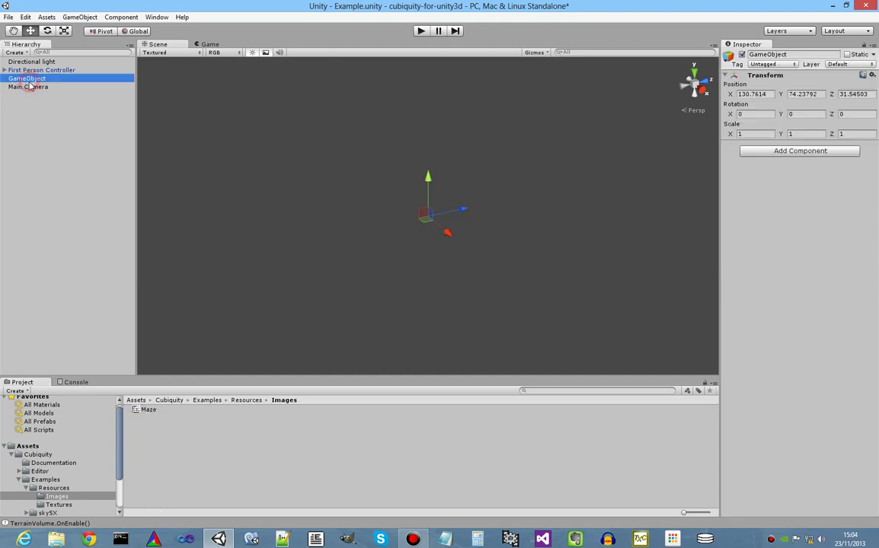
click(207, 400)
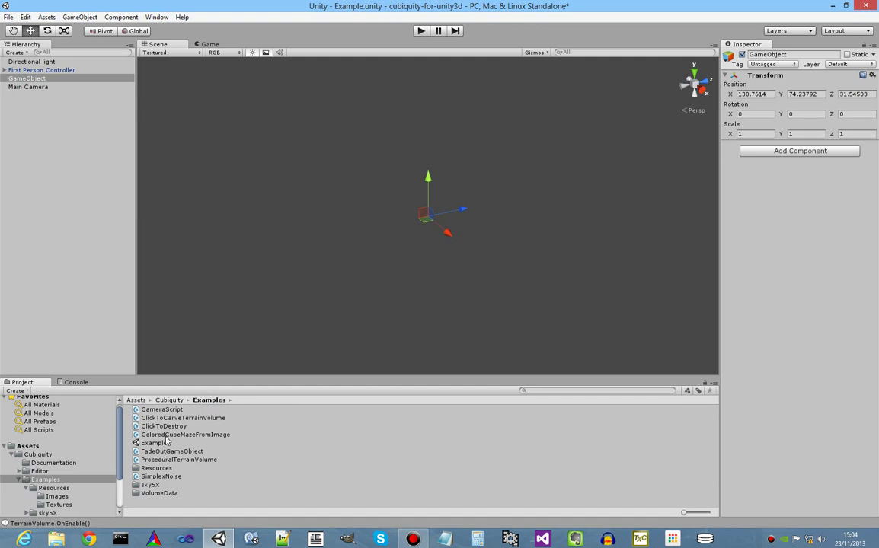
click(164, 435)
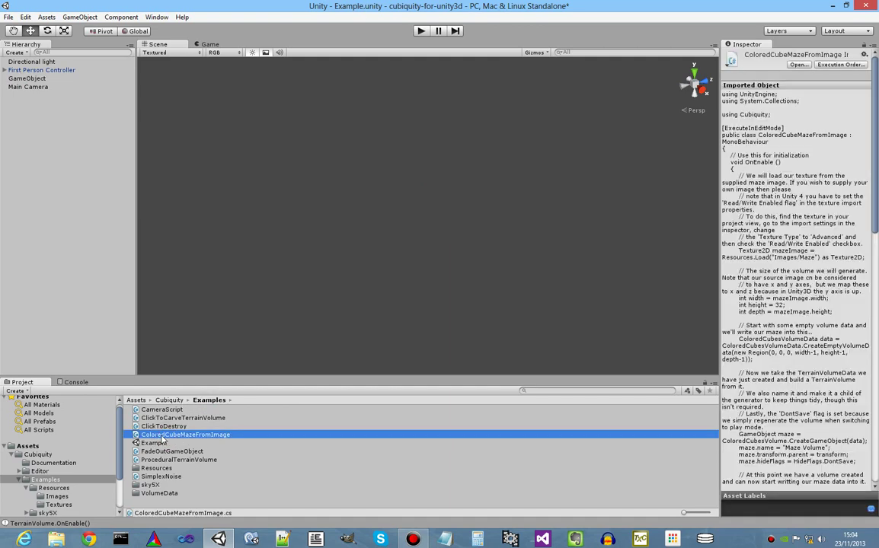
drag(157, 437, 67, 139)
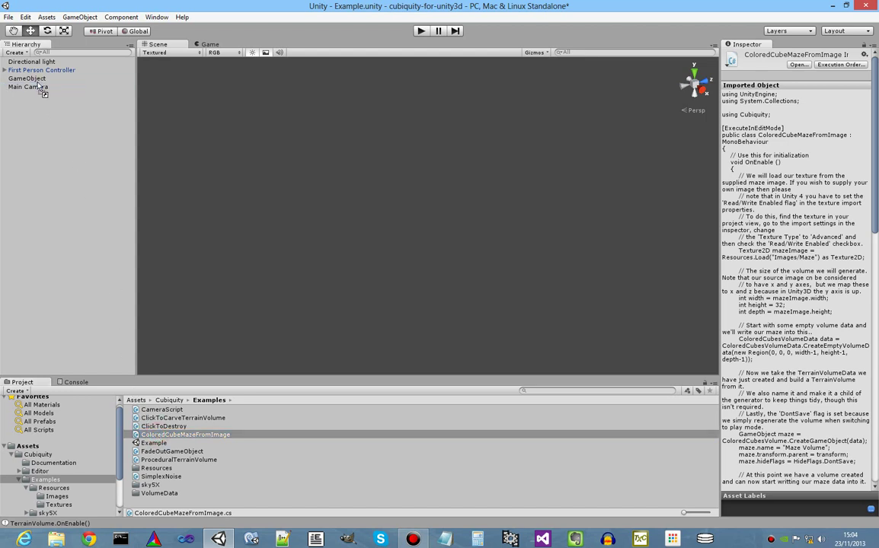
drag(37, 84, 37, 81)
Select the Maze Volume under the GameObject and examine its colored-cube walls and checkered floor from several angles.
click(5, 78)
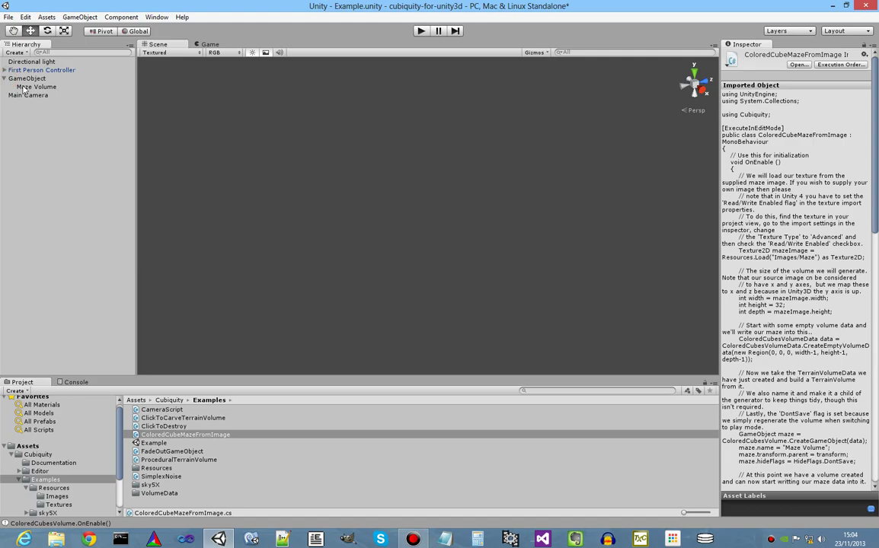
click(24, 86)
right_drag(328, 268, 448, 247)
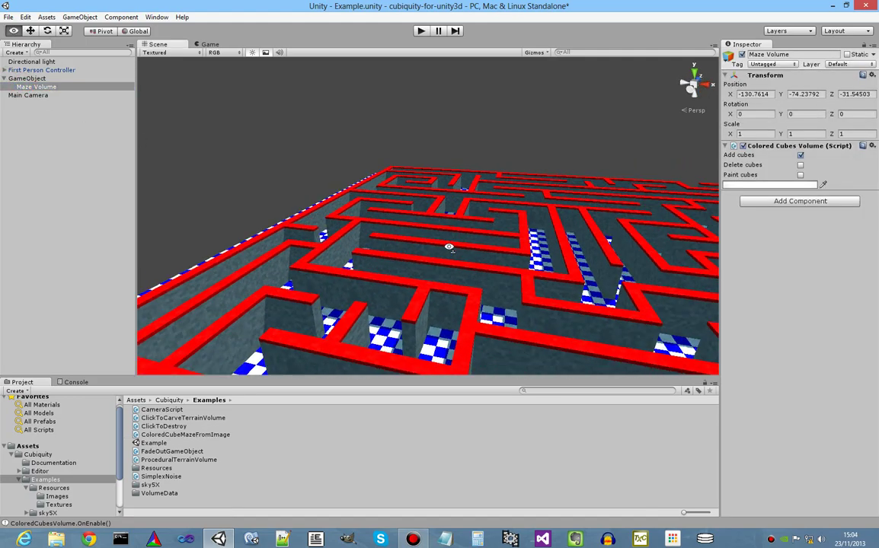
alt+drag(449, 247, 336, 266)
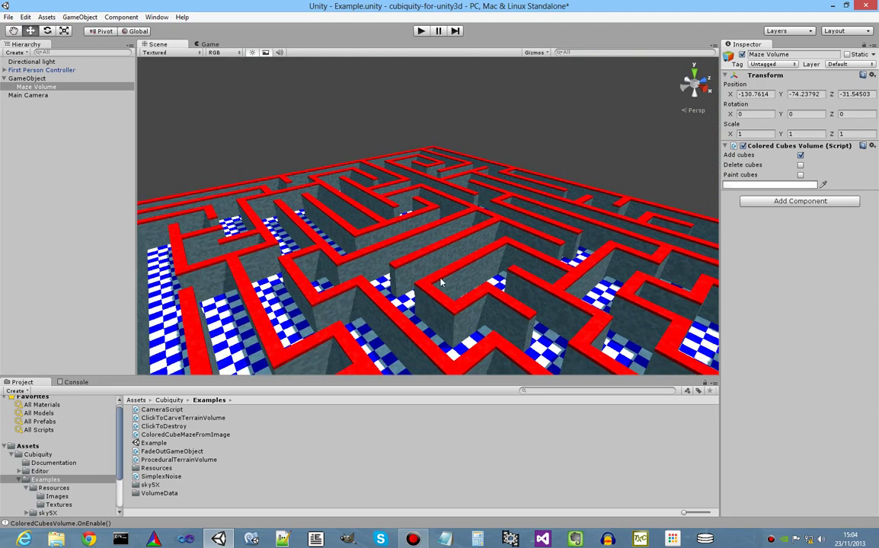
alt+drag(440, 283, 229, 191)
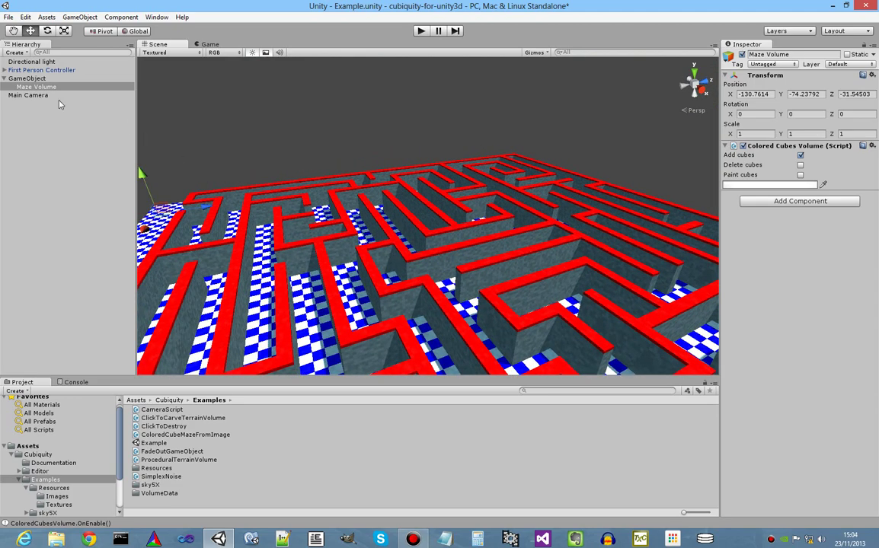
Give the First Person Controller a character radius of 4, a height of 20 and a maximum forward speed of 30.
click(67, 70)
alt+drag(339, 254, 300, 230)
alt+drag(300, 230, 315, 238)
right_drag(315, 237, 384, 276)
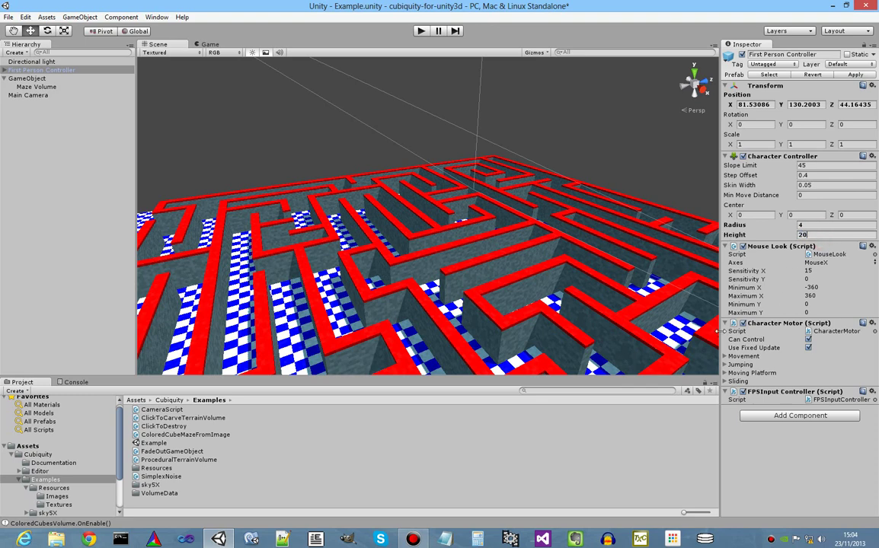
click(726, 357)
click(833, 363)
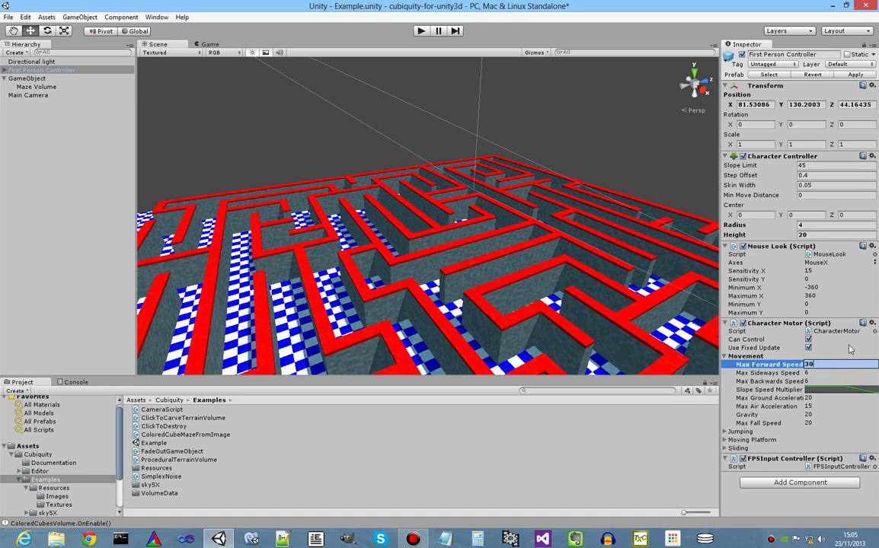
Set the First Person Controller's maximum forward, sideways and backwards speeds to 30.
text(30)
click(821, 373)
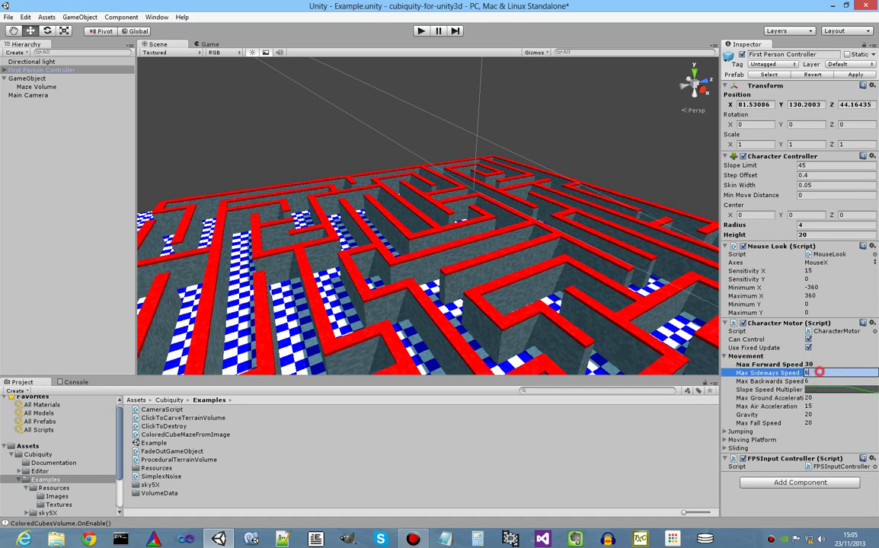
click(818, 381)
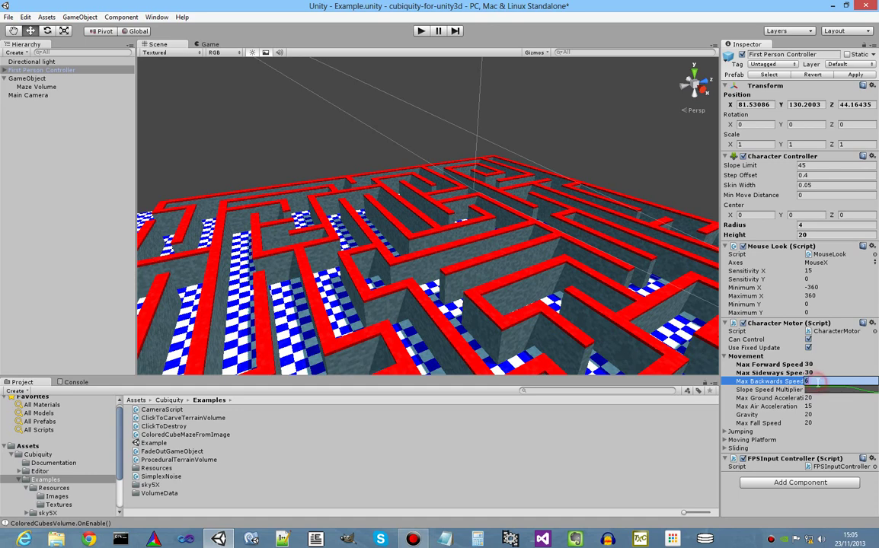
Set the controller's maximum ground acceleration to 100, air acceleration to 75, gravity to 100 and maximum fall speed to 100.
click(821, 397)
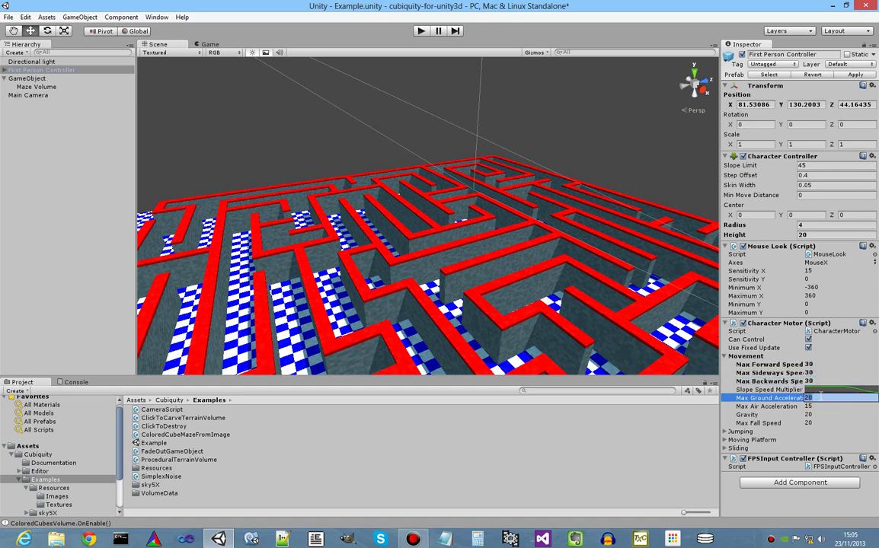
text(100)
click(821, 406)
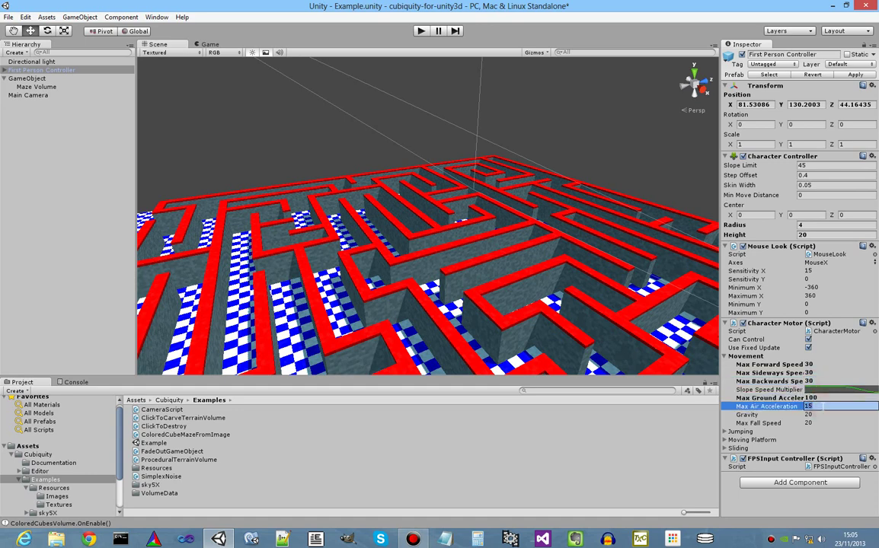
text(75)
click(820, 414)
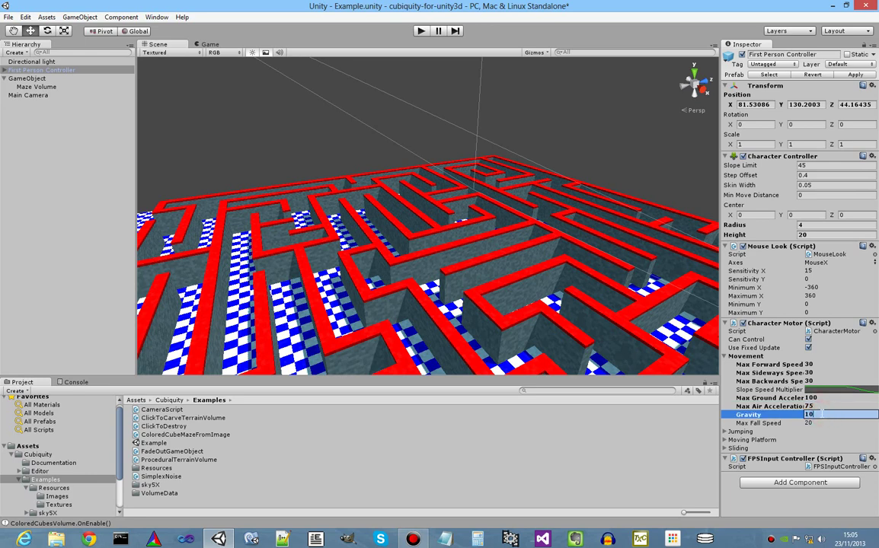
text(100)
click(822, 421)
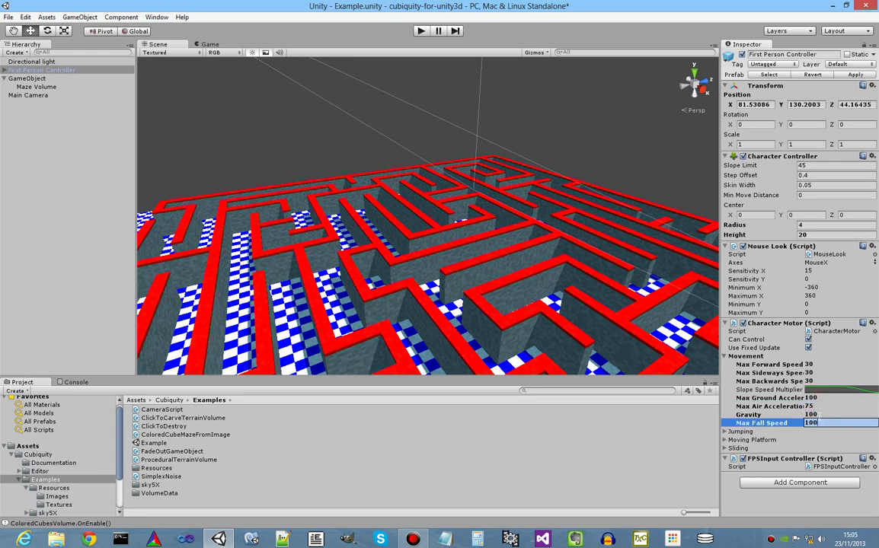
text(100)
click(822, 413)
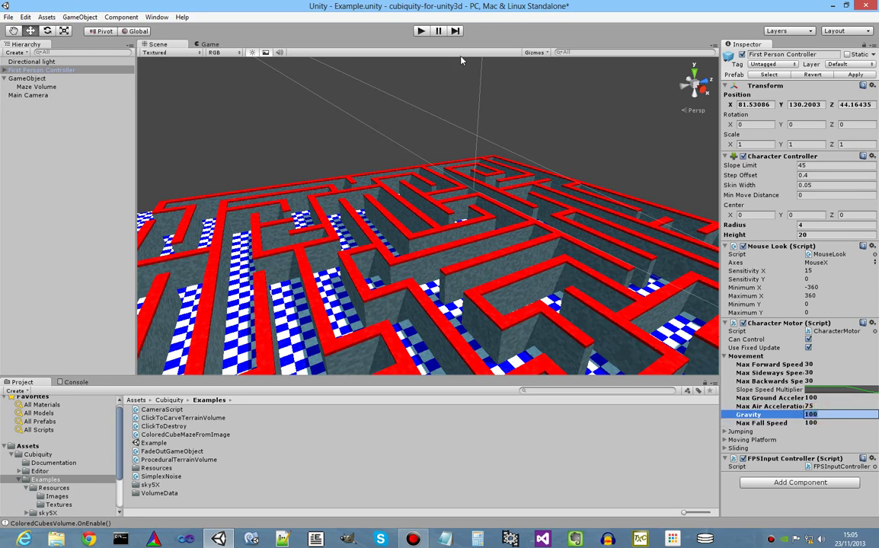
Run the scene and walk through the maze corridors in first person.
click(421, 31)
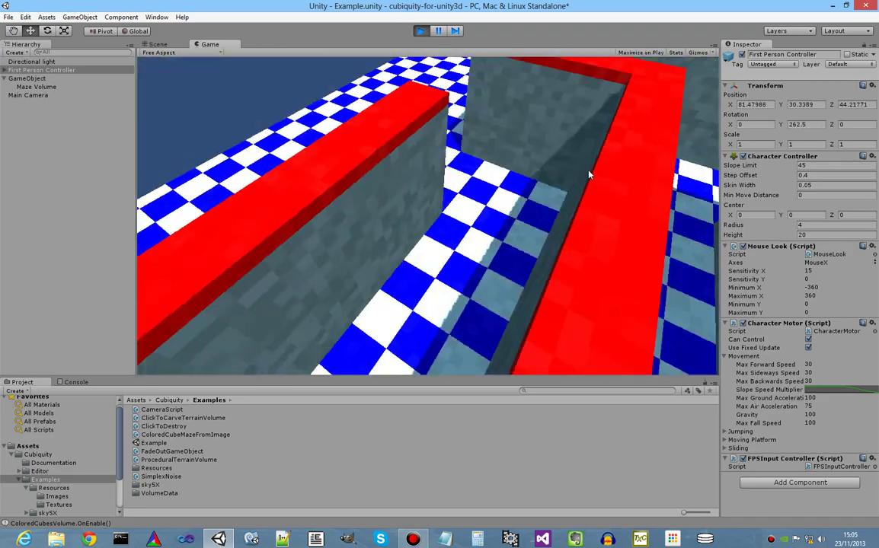
key(w)
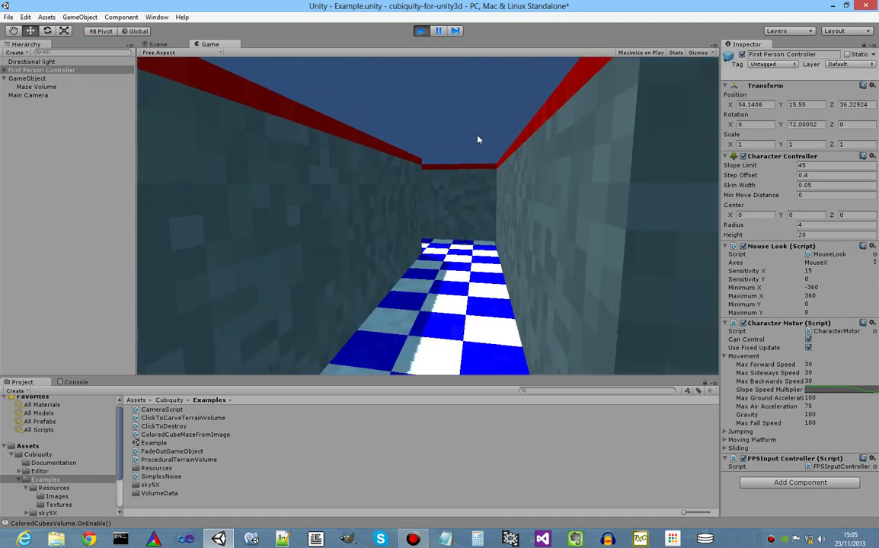
key(w)
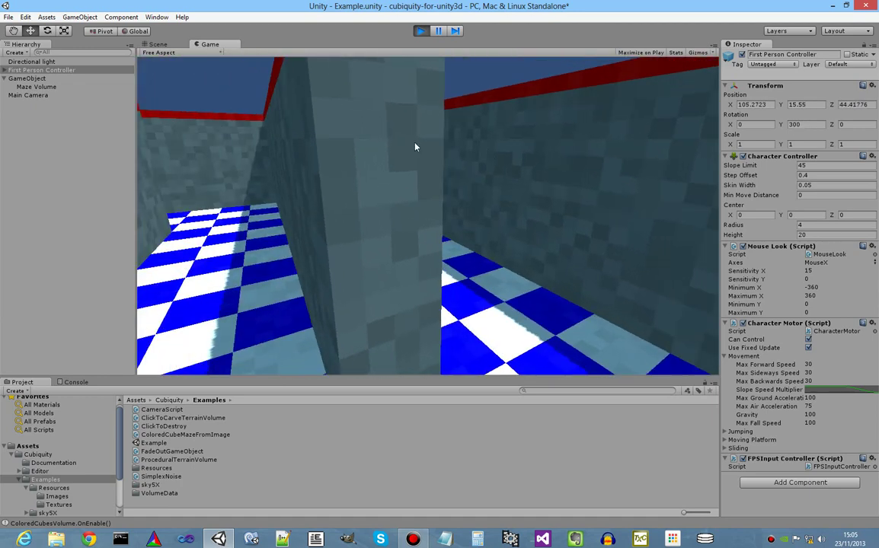
key(w)
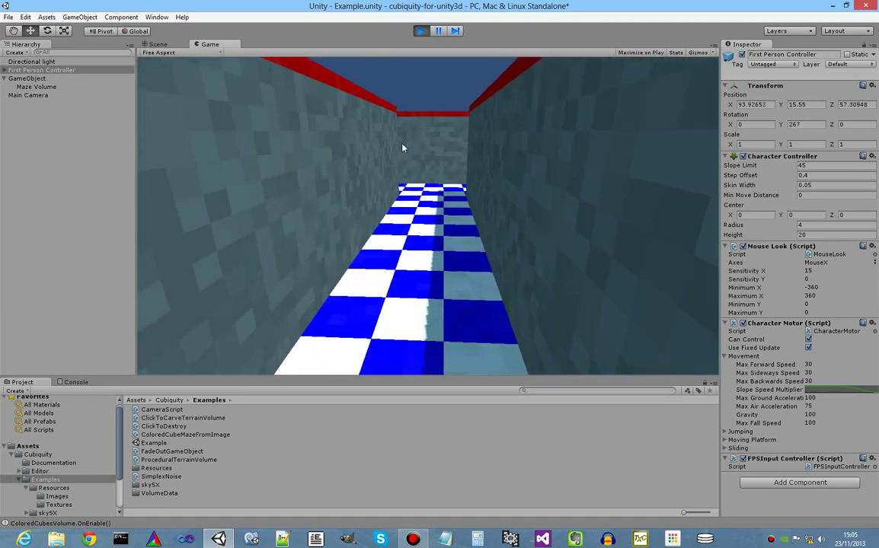
key(w)
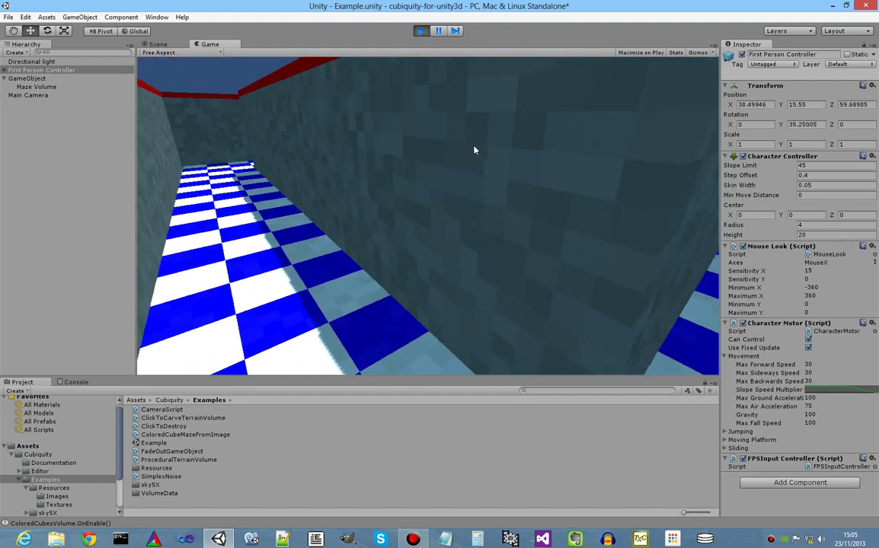
key(w)
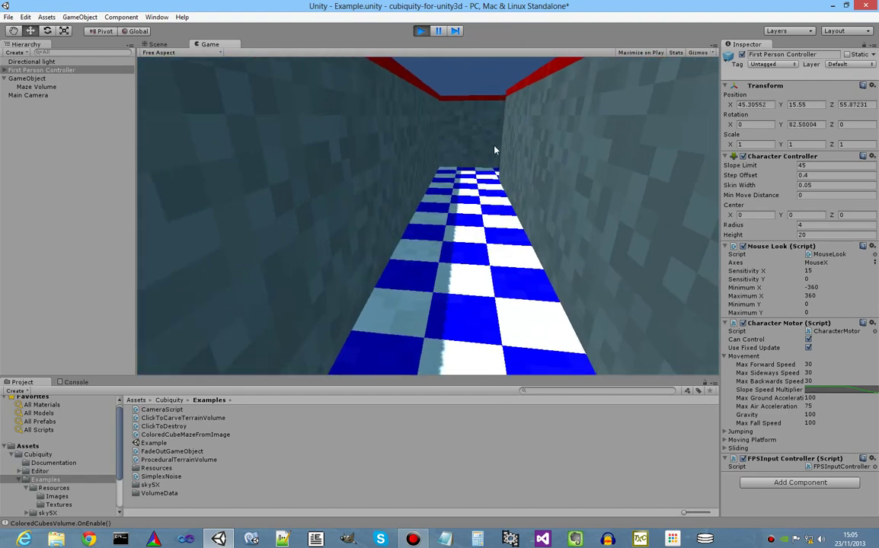
key(w)
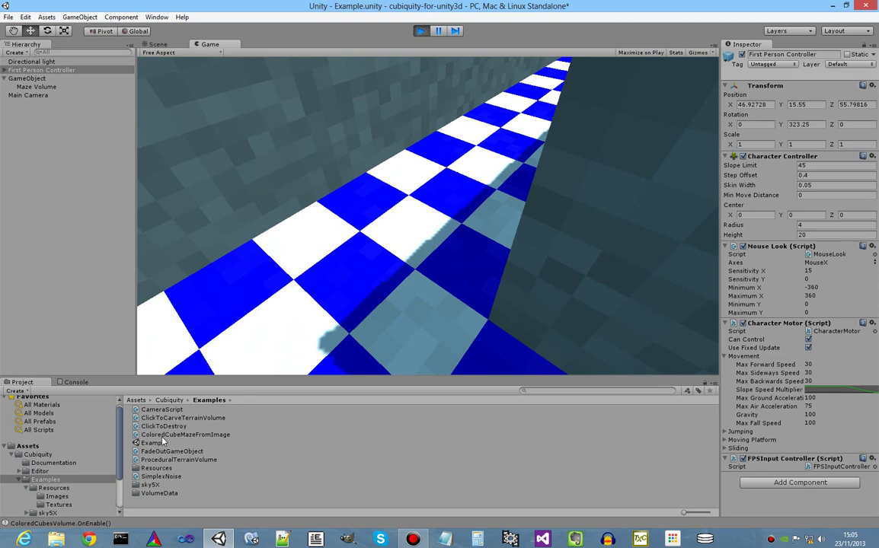
Attach the ClickToDestroy script from the Cubiquity Examples folder to the Maze Volume while the scene is running.
click(163, 425)
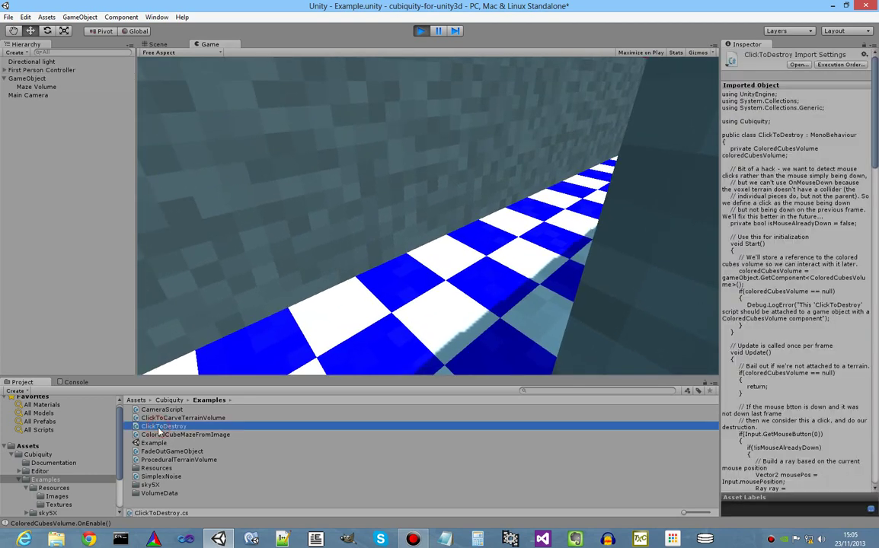
drag(143, 364, 80, 168)
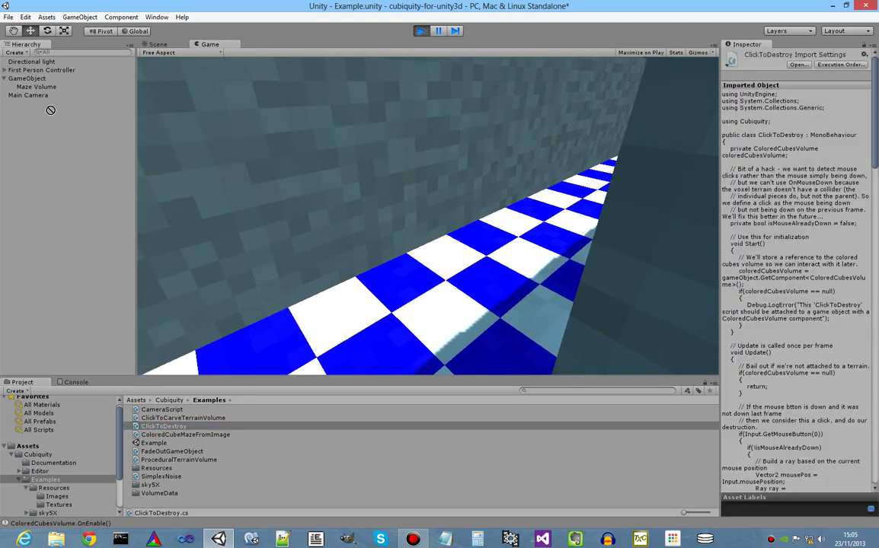
drag(50, 110, 36, 89)
Walk along the corridors and blast holes through several of the maze walls.
key(w)
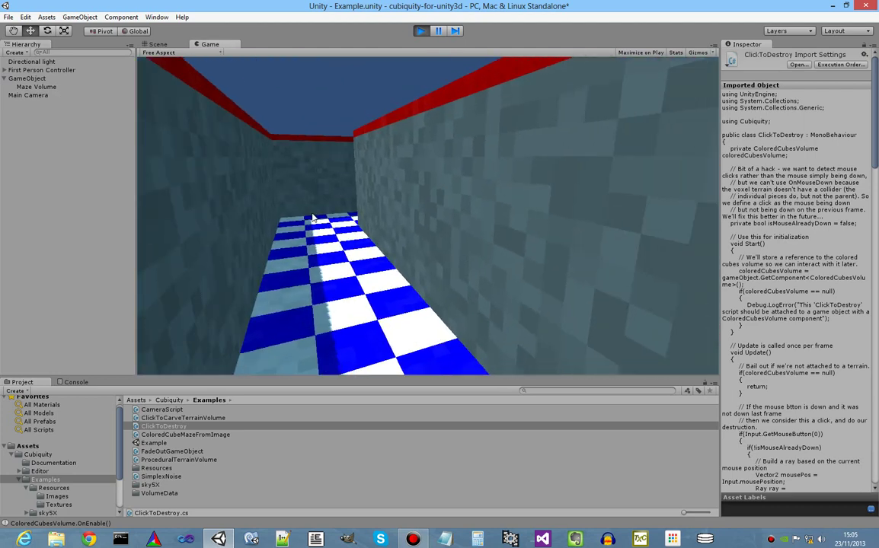
click(347, 207)
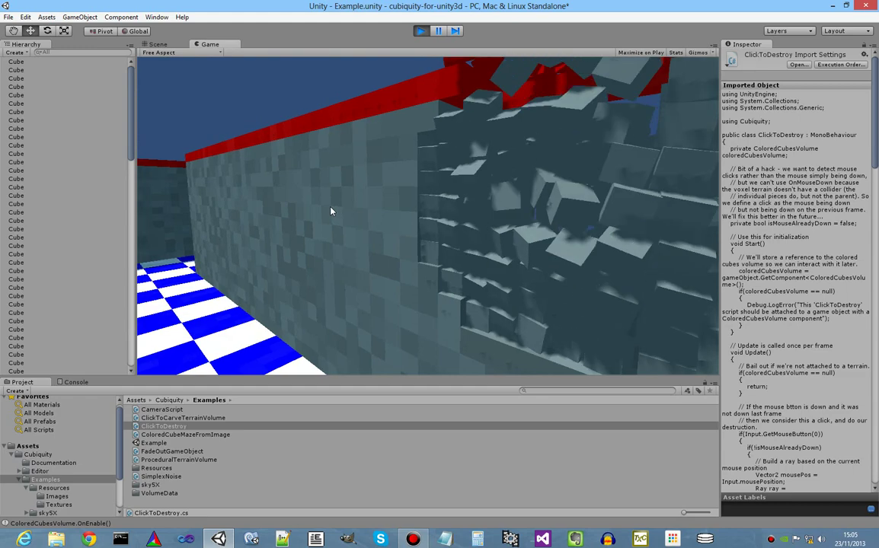
click(333, 211)
click(336, 213)
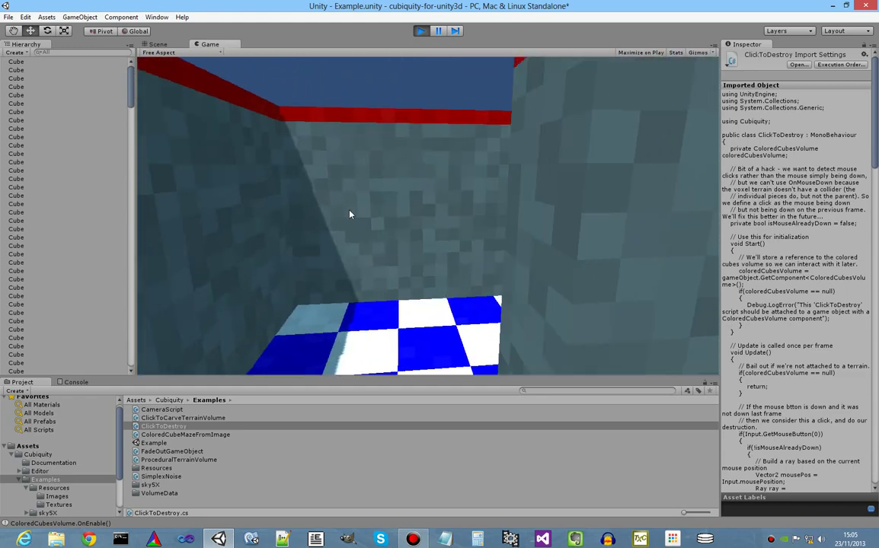
click(354, 216)
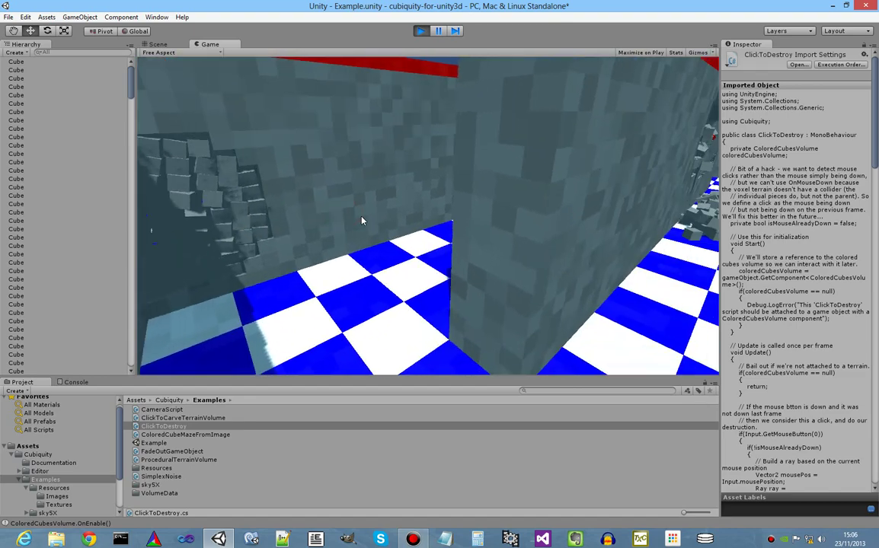
click(357, 206)
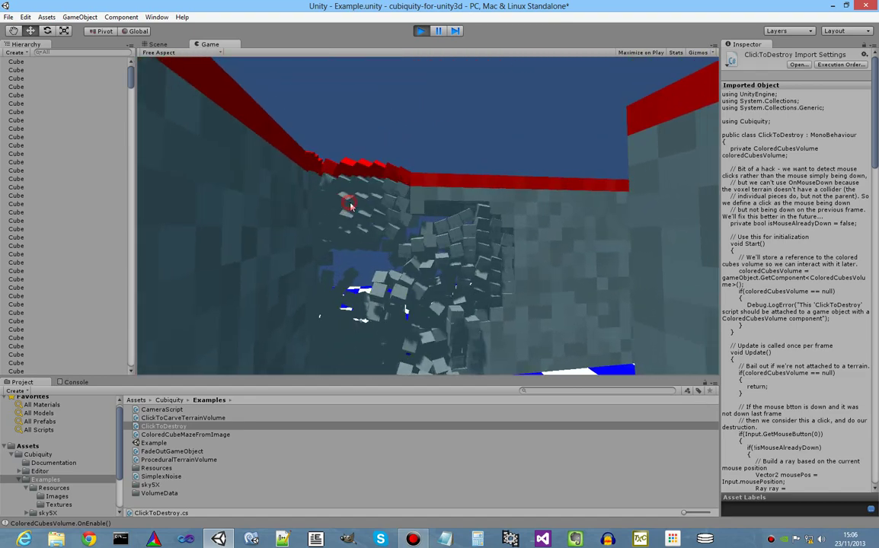
click(358, 204)
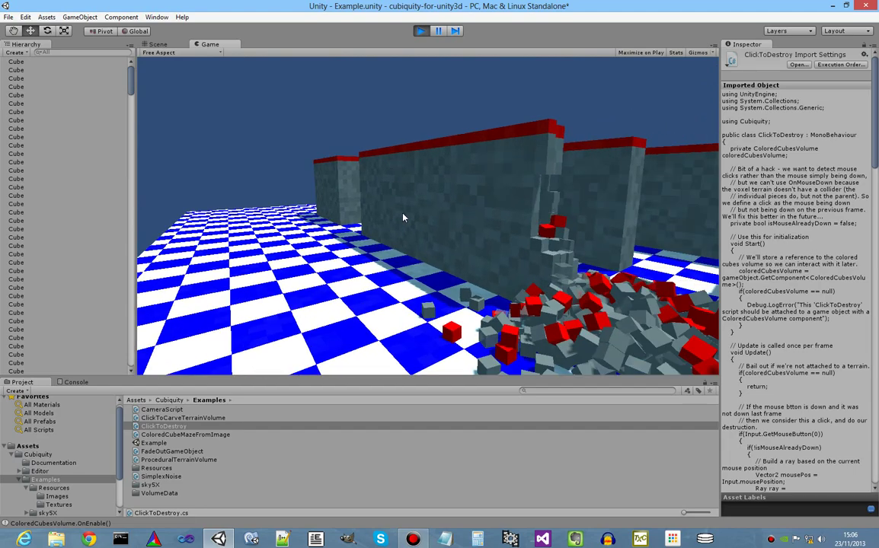
Blast several craters into the checkered floor outside the maze walls.
click(389, 223)
click(401, 224)
click(396, 228)
click(401, 229)
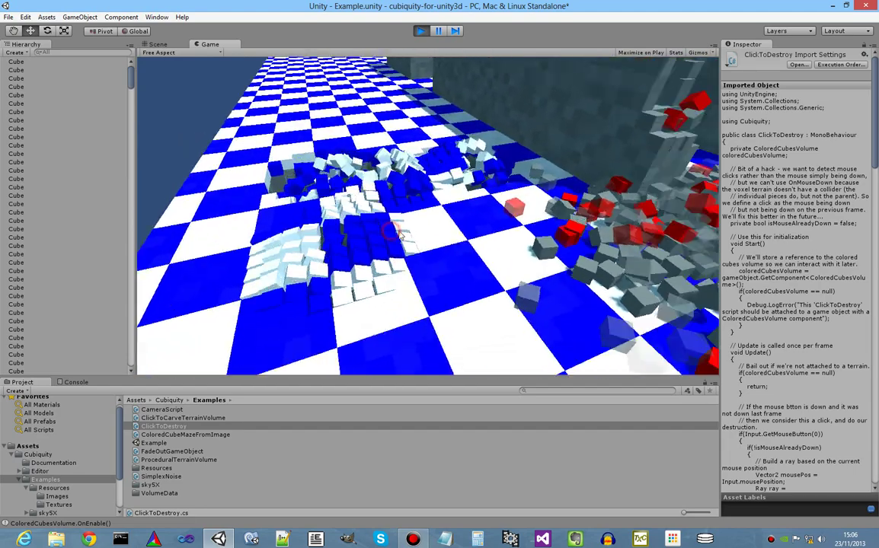
click(426, 202)
click(404, 227)
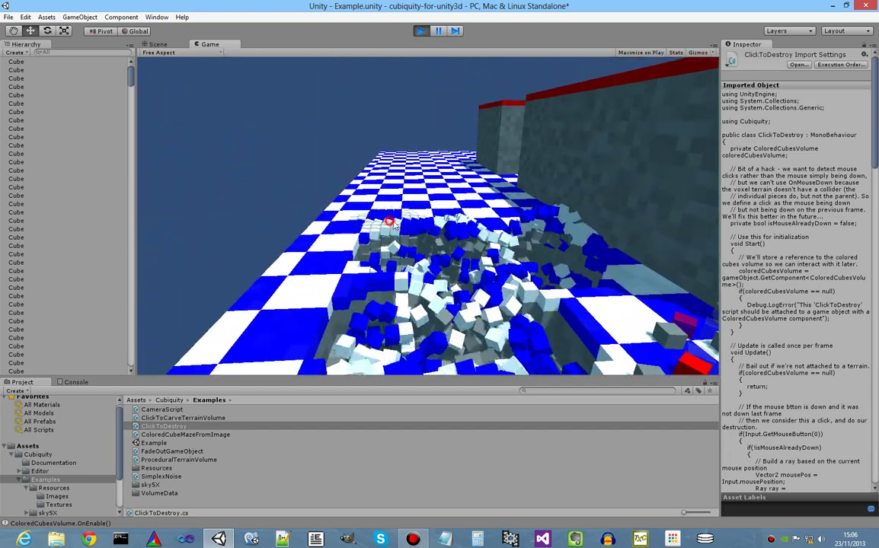
click(409, 218)
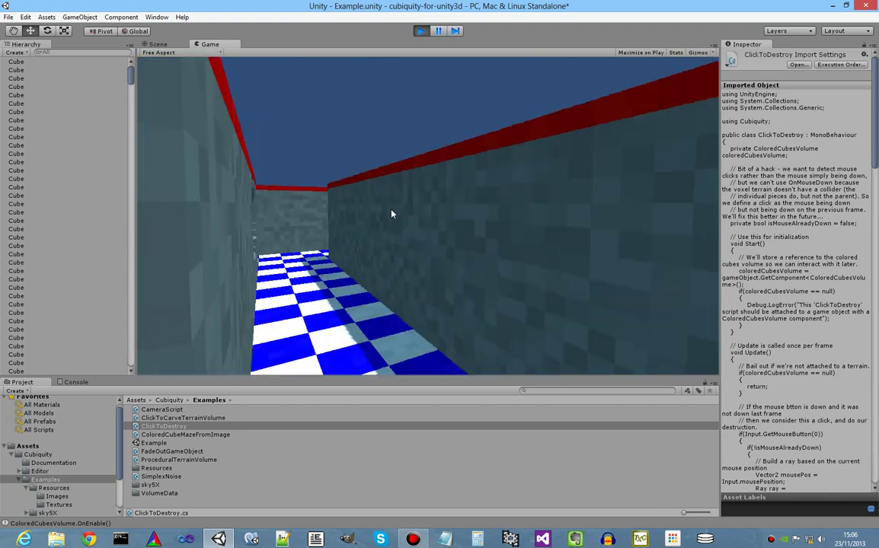
Break through another corridor wall and destroy more of the outer floor and walls beyond it.
click(369, 210)
click(374, 222)
click(369, 208)
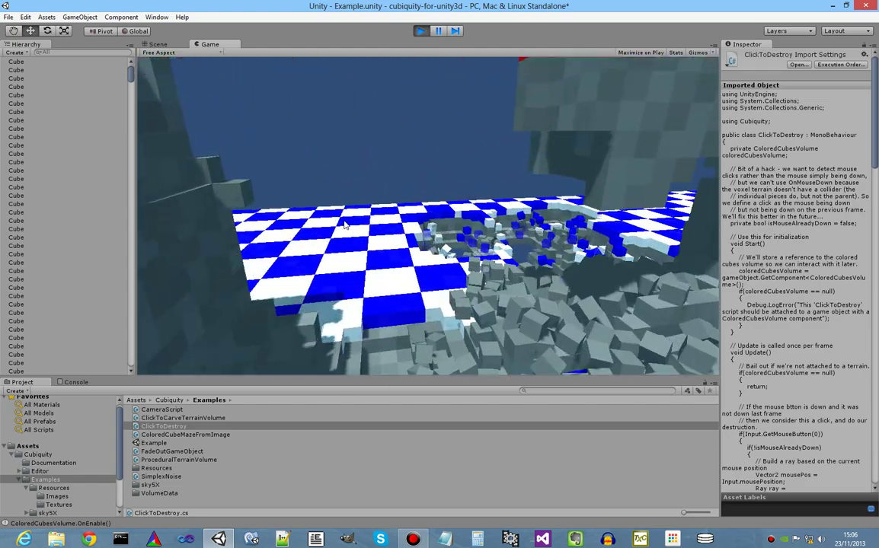
click(389, 239)
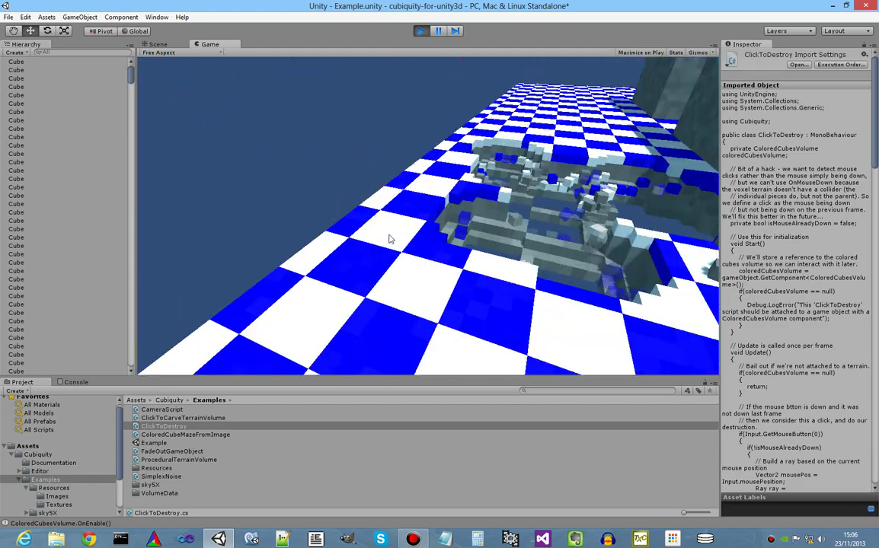
right_drag(403, 241, 415, 223)
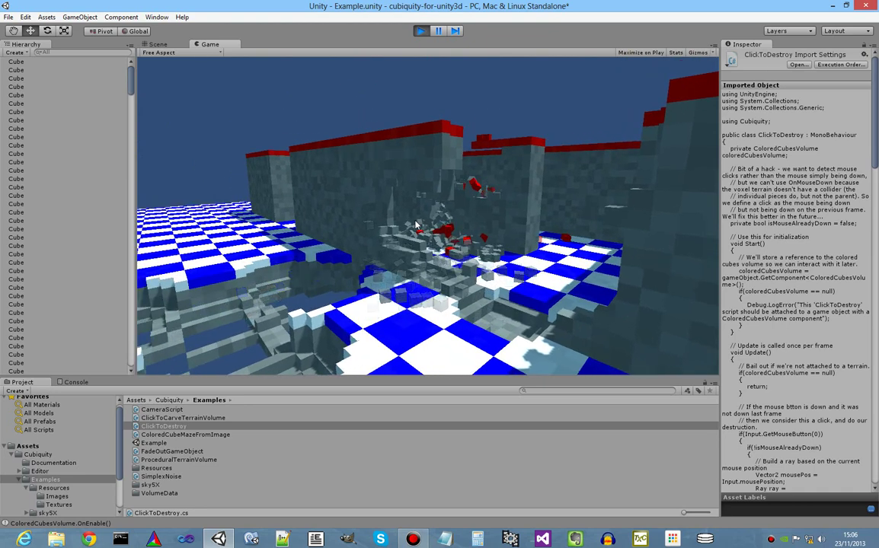